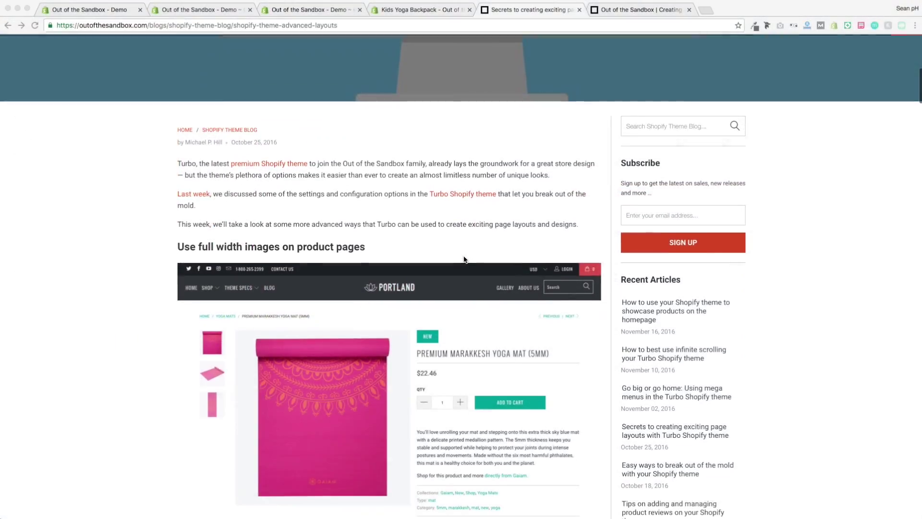
Step: Scroll the Turbo advanced layouts post to the Dries Fast and Travels Well column examples
scroll(464, 260, "down", 2)
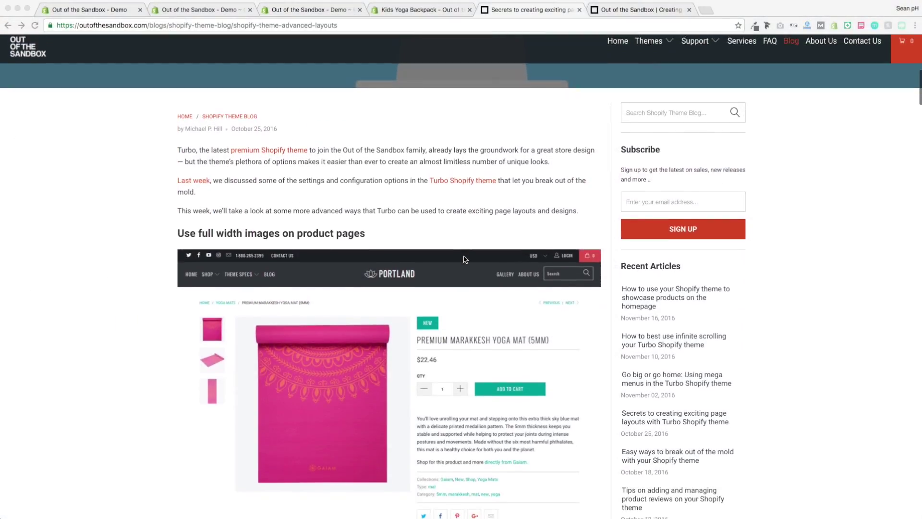
scroll(464, 259, "down", 6)
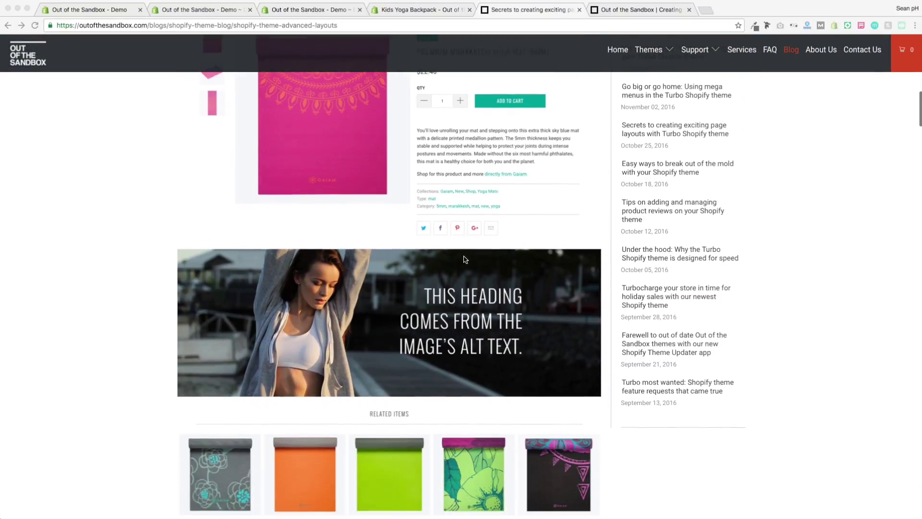
scroll(464, 260, "down", 7)
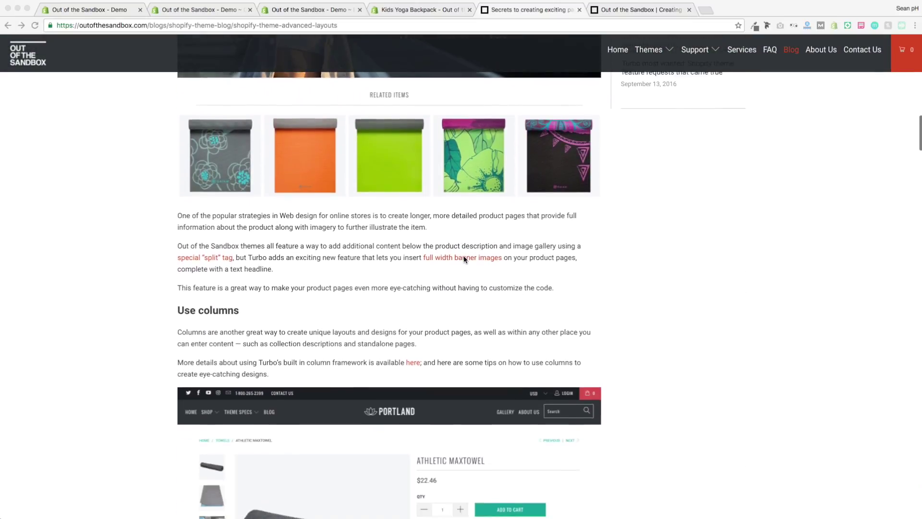
scroll(464, 260, "down", 4)
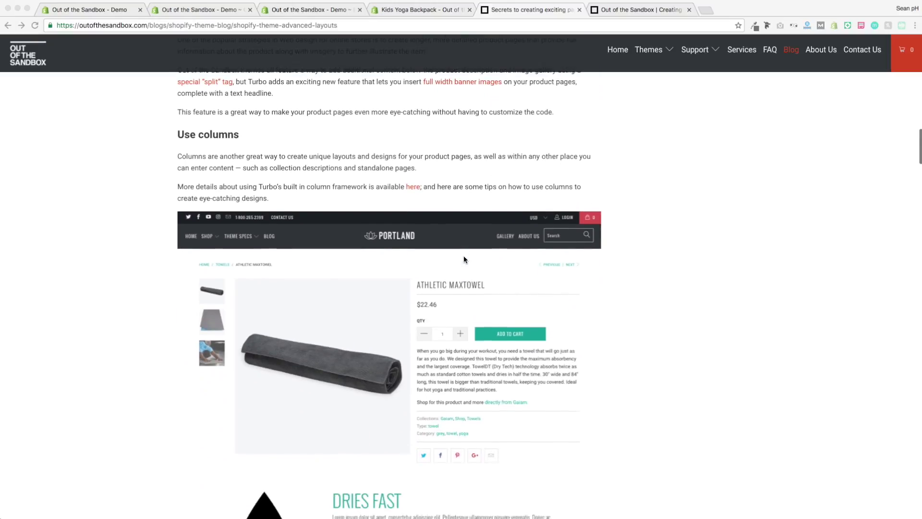
scroll(464, 259, "down", 5)
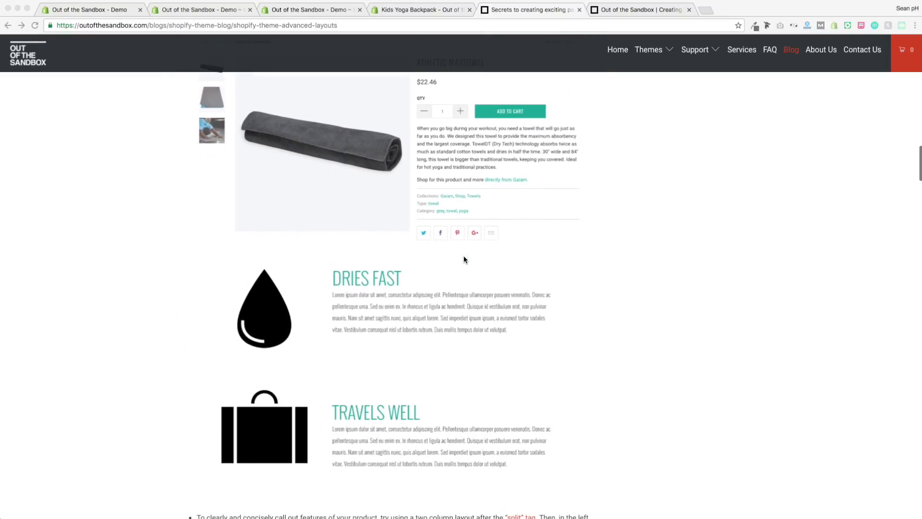
scroll(464, 260, "down", 7)
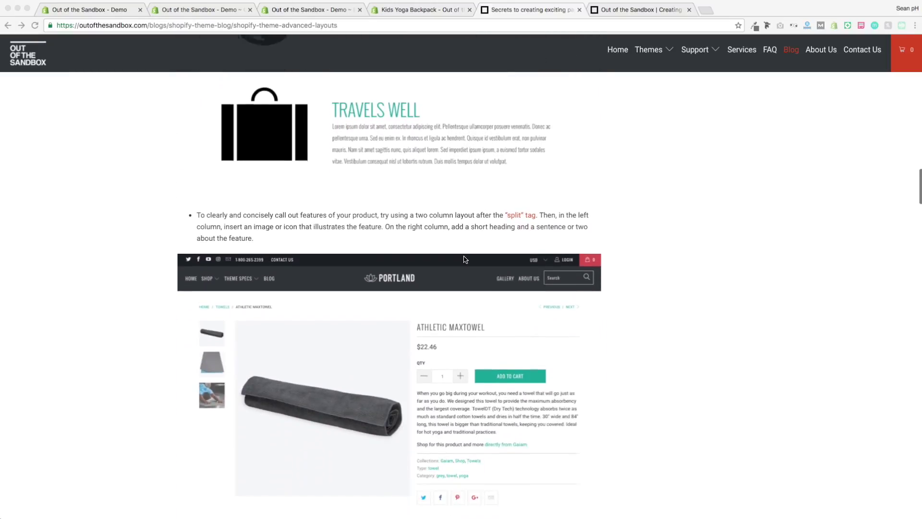
scroll(464, 259, "down", 4)
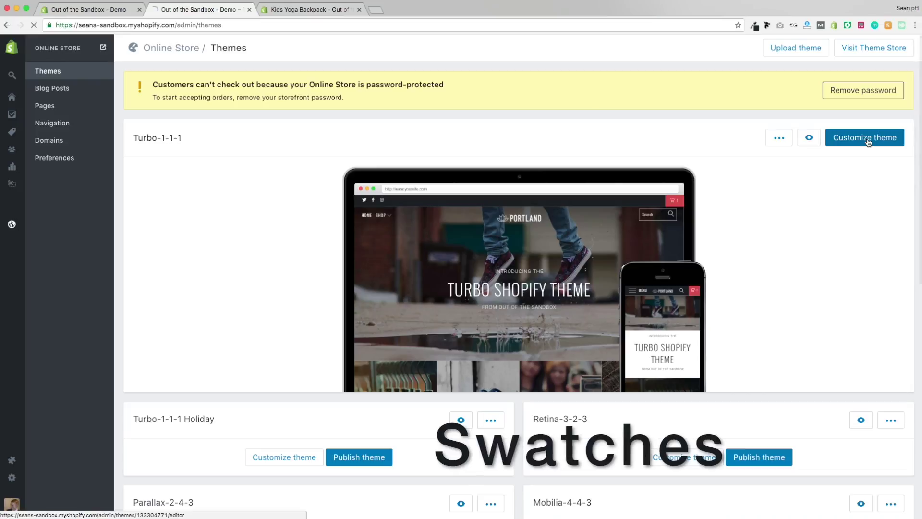
Step: In the Turbo-1-1-1 theme editor's Product page settings, confirm Options style is Color swatches
left_click(867, 138)
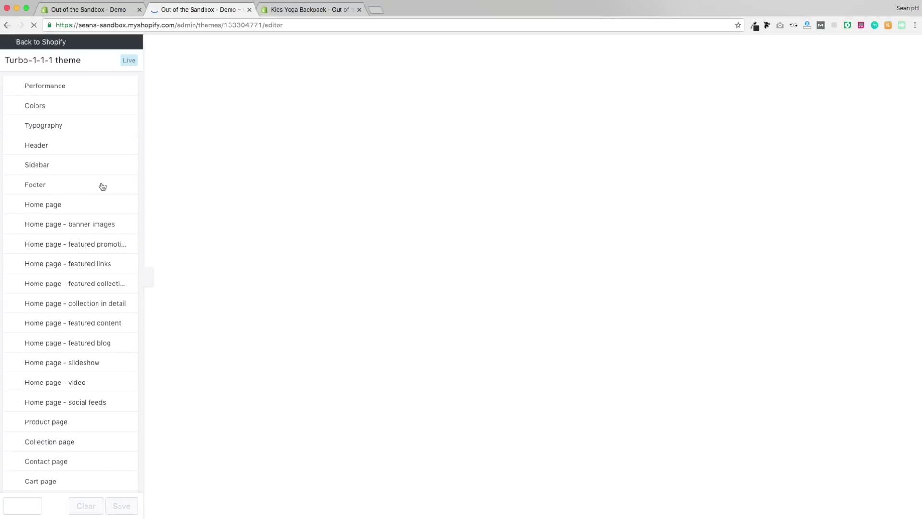
scroll(100, 186, "down", 1)
scroll(100, 186, "down", 5)
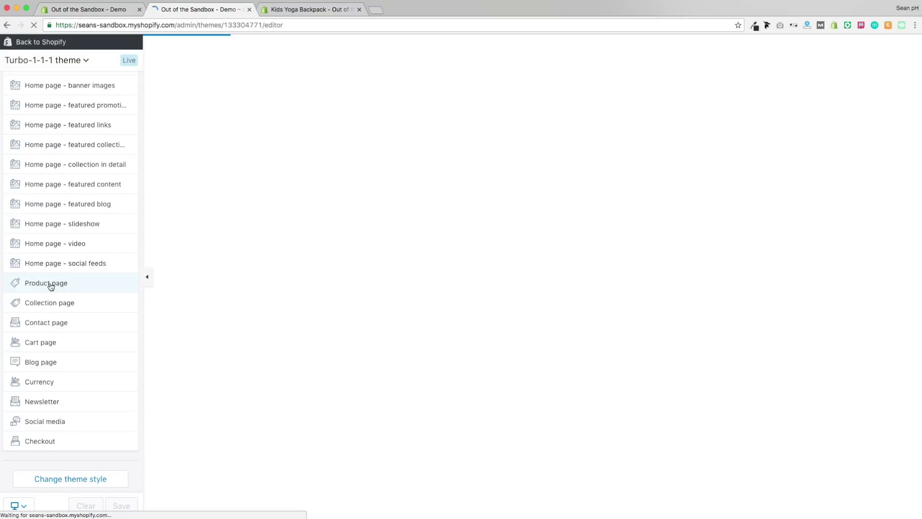
left_click(51, 286)
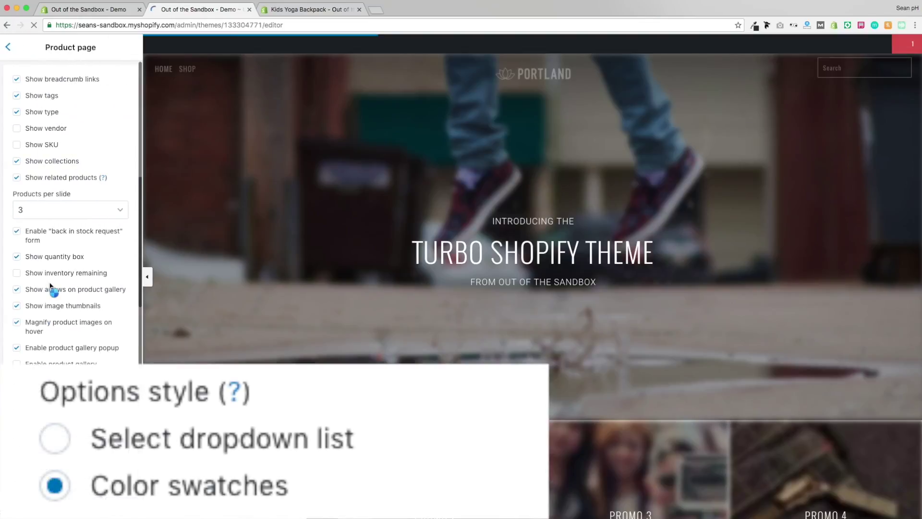
scroll(50, 286, "down", 9)
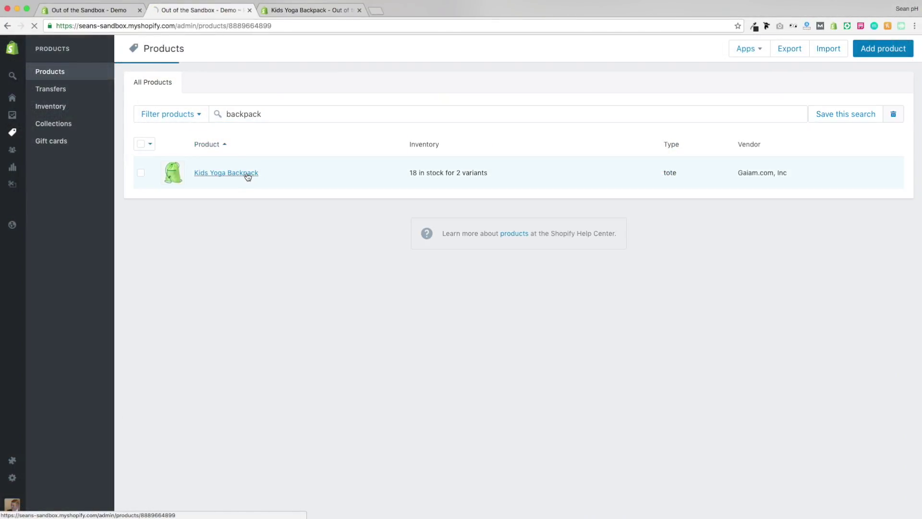
Step: Screenshot a small patch of green fabric from the Kids Yoga Backpack image
scroll(227, 181, "down", 3)
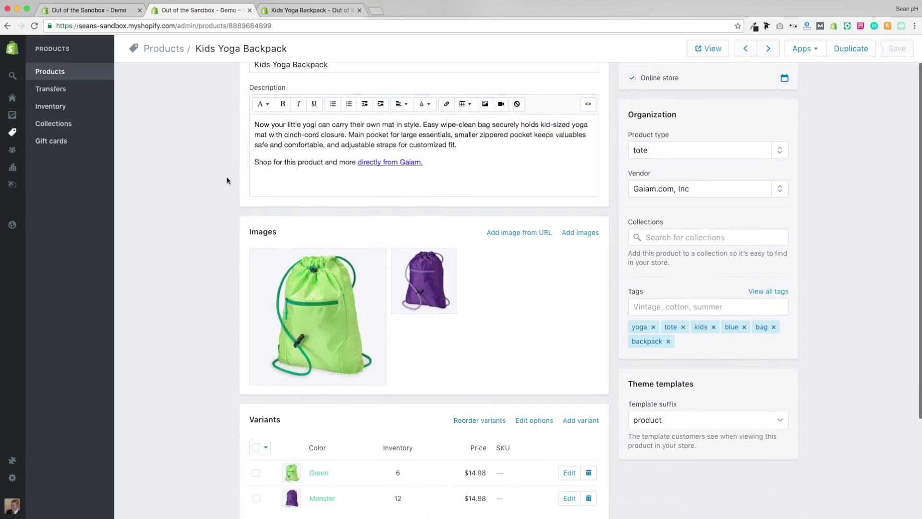
scroll(227, 181, "down", 3)
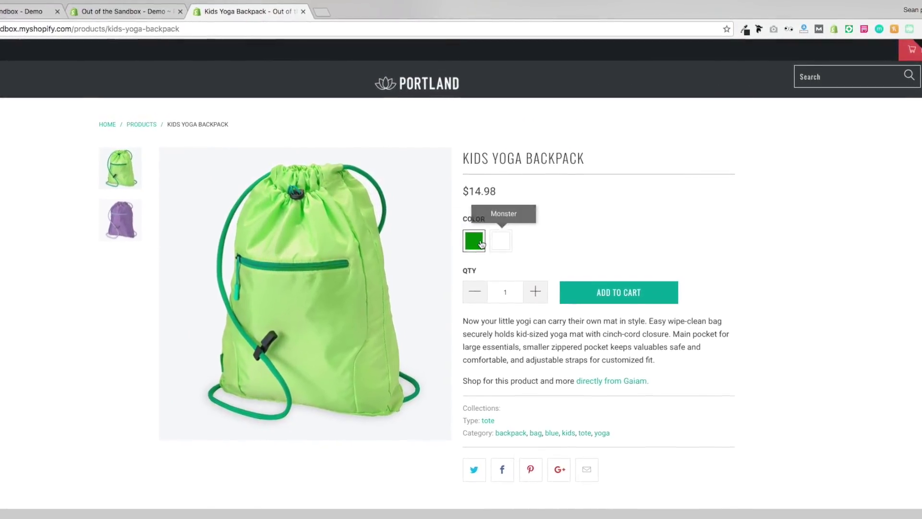
left_click(79, 15)
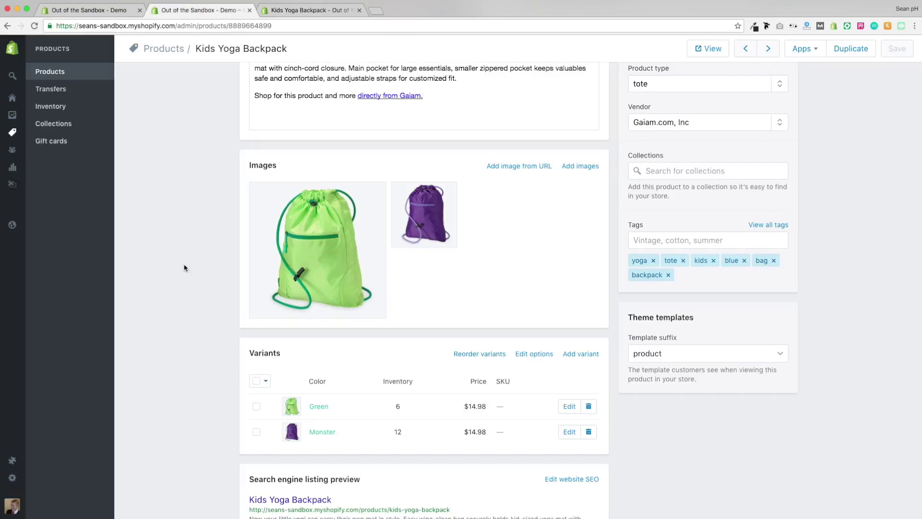
mouse_move(318, 310)
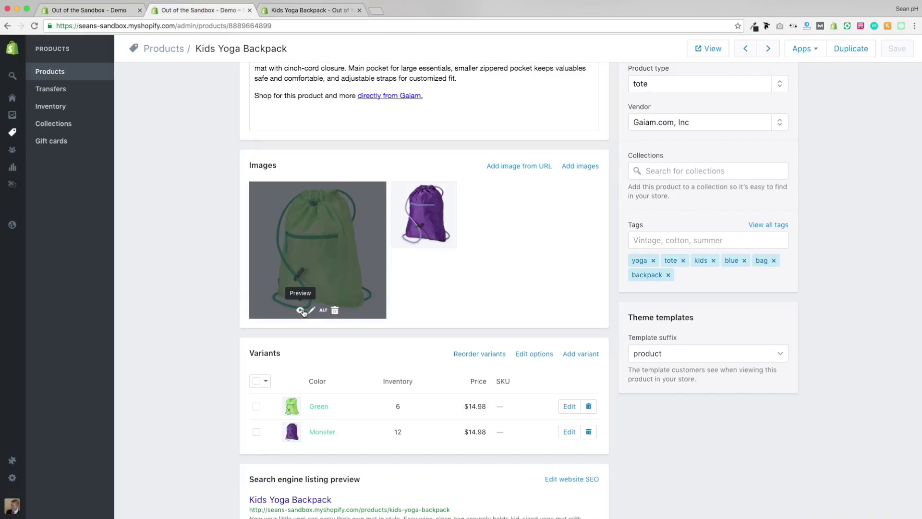
left_click(301, 310)
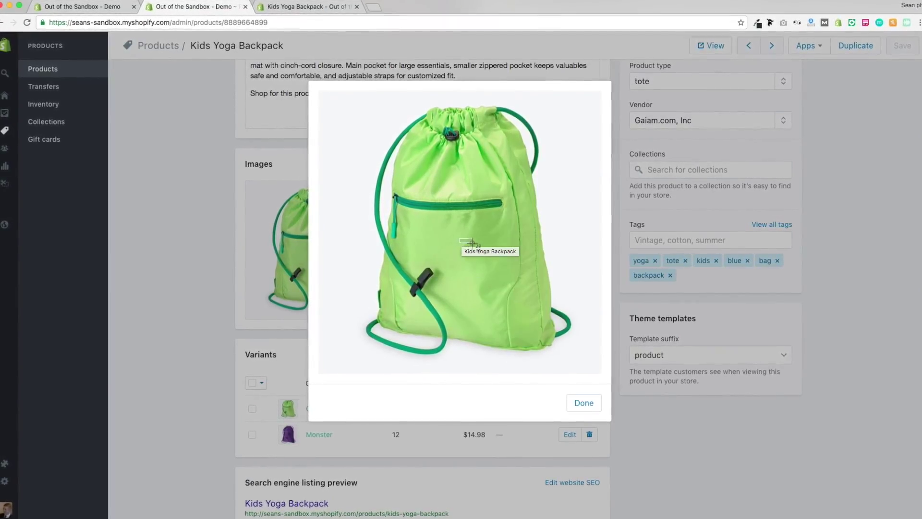
left_click_drag(474, 227, 466, 201)
Step: Screenshot a small patch of purple fabric from the purple backpack image
left_click(598, 453)
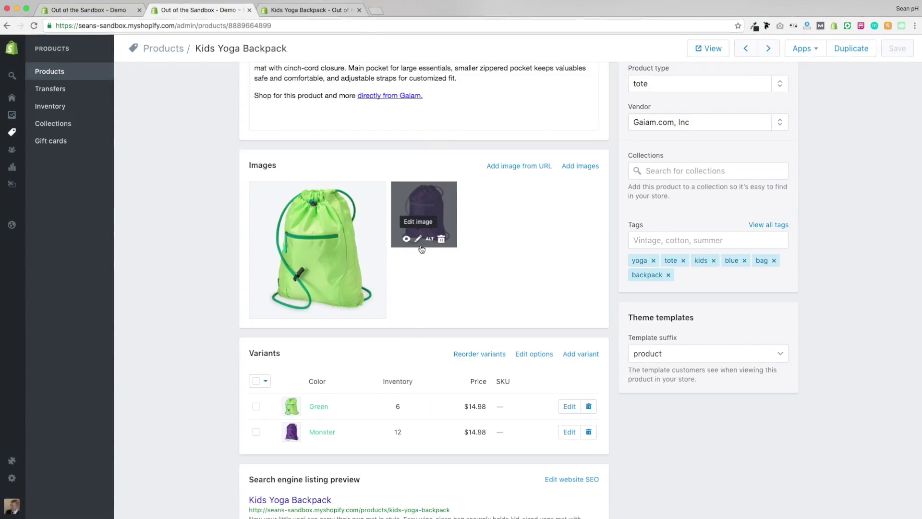
left_click(405, 239)
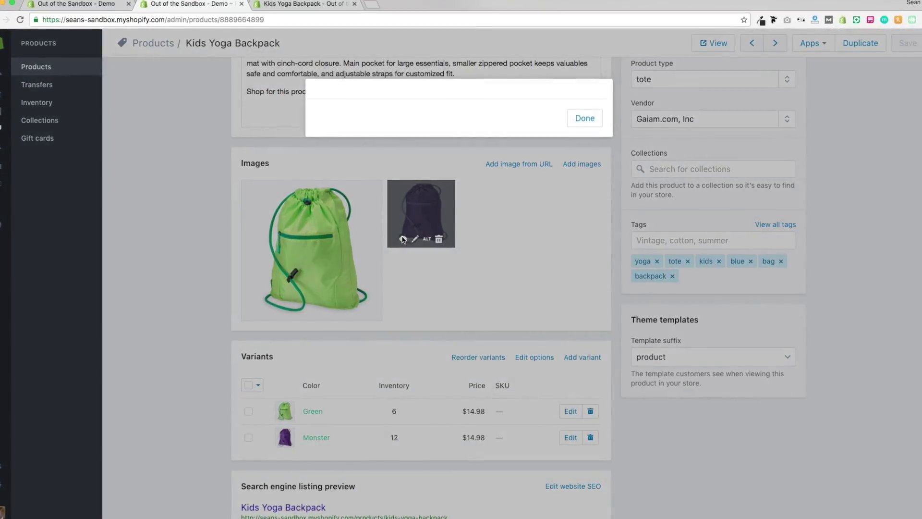
key("super+shift+4")
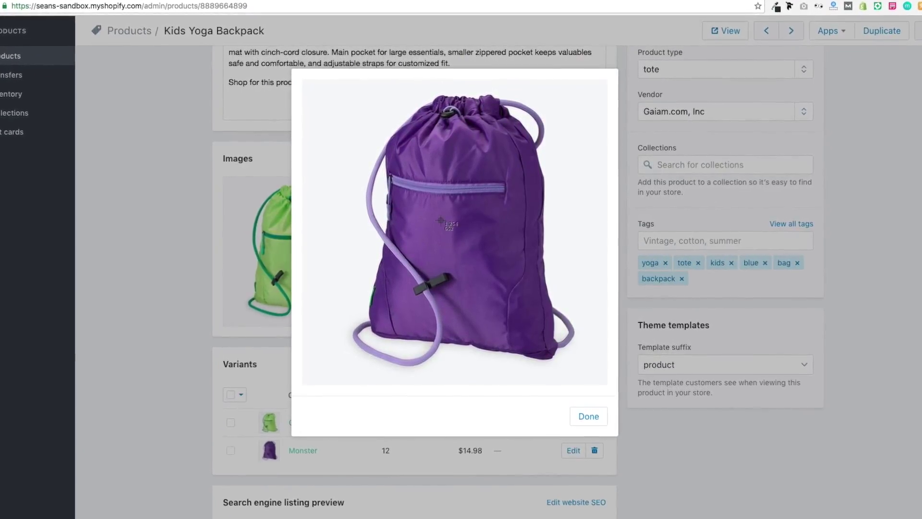
left_click_drag(445, 215, 456, 242)
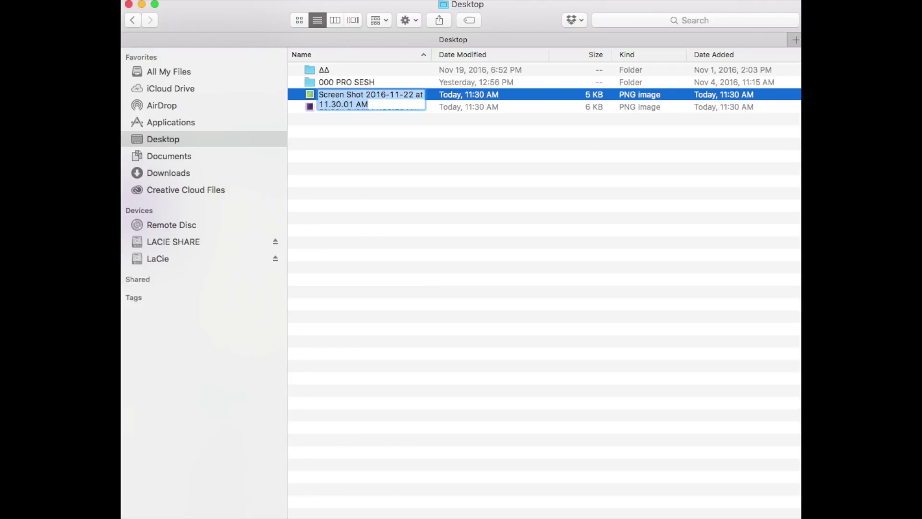
Step: Rename the two Desktop screenshots to 'green' and 'monster'
type("green")
key("Tab")
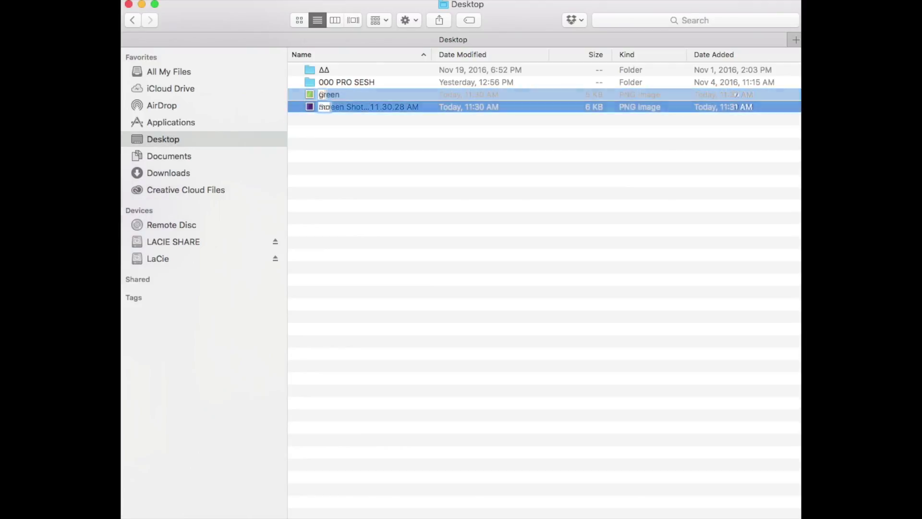
type("mons")
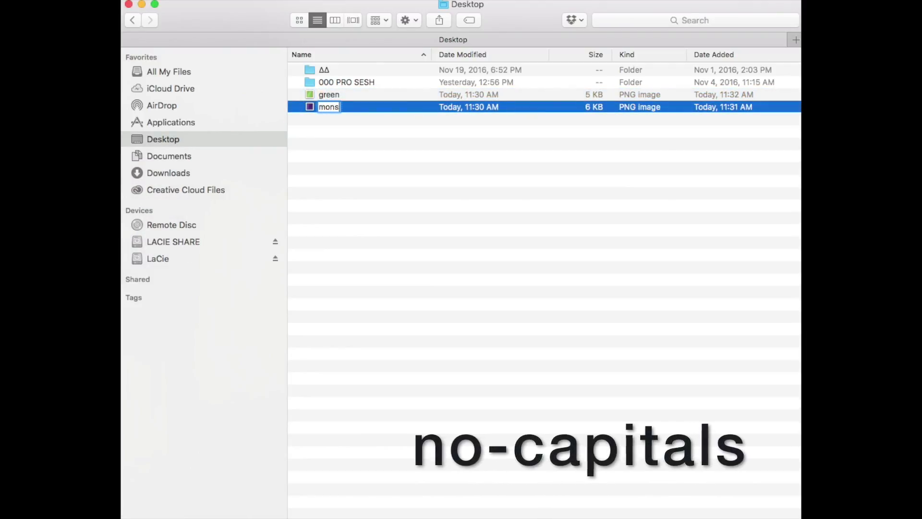
type("ter")
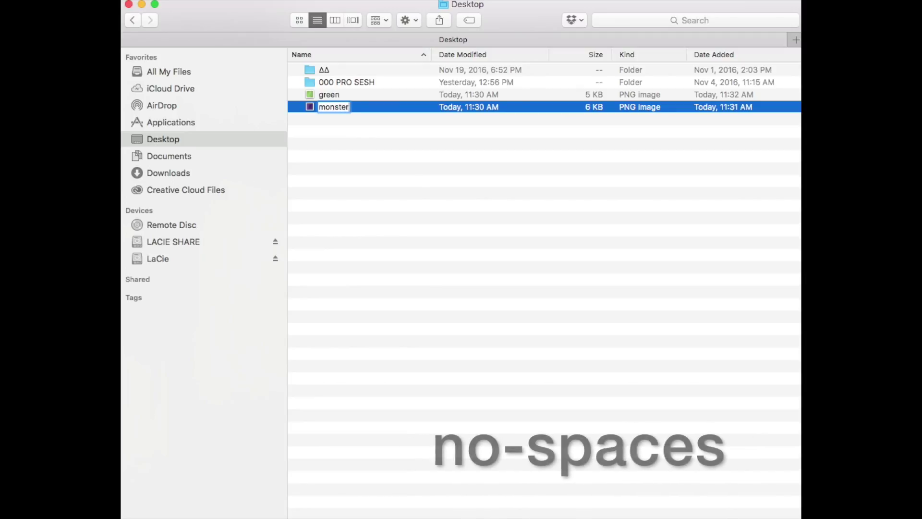
key("Return")
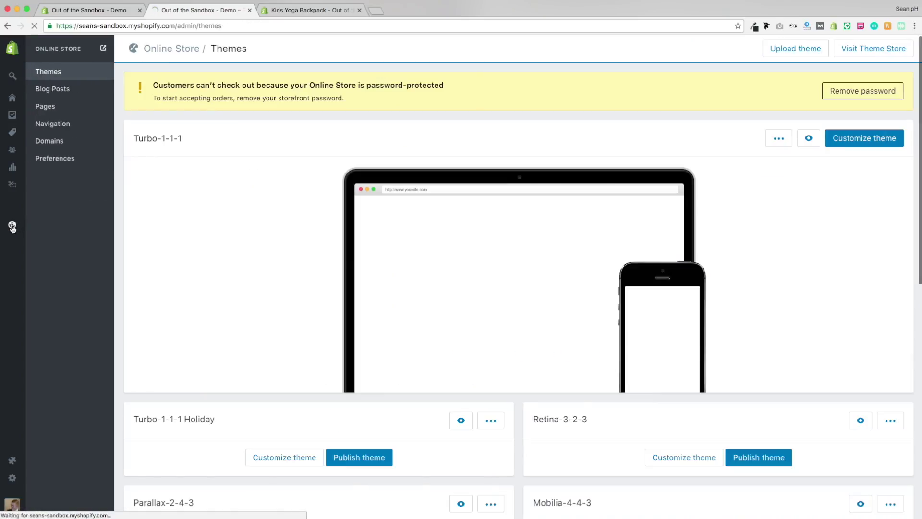
Step: In the Turbo-1-1-1 code editor, add the green image as a new asset
left_click(779, 141)
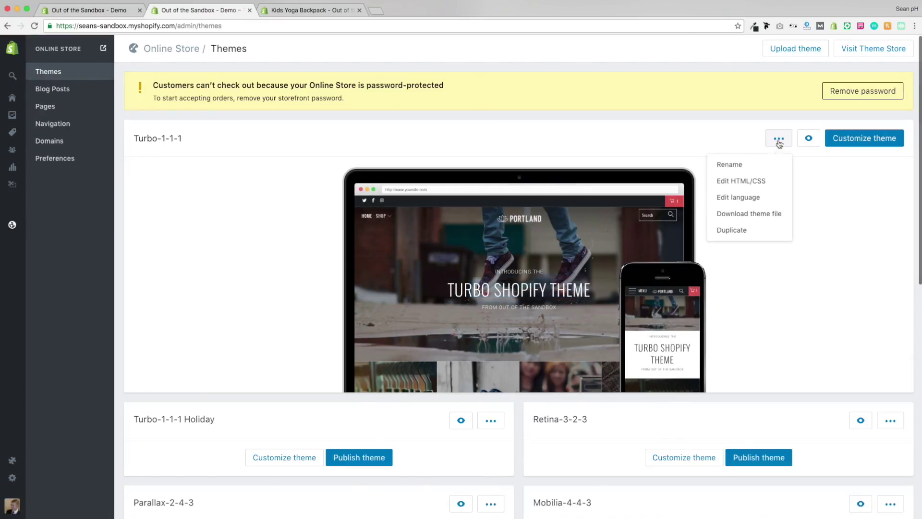
left_click(756, 183)
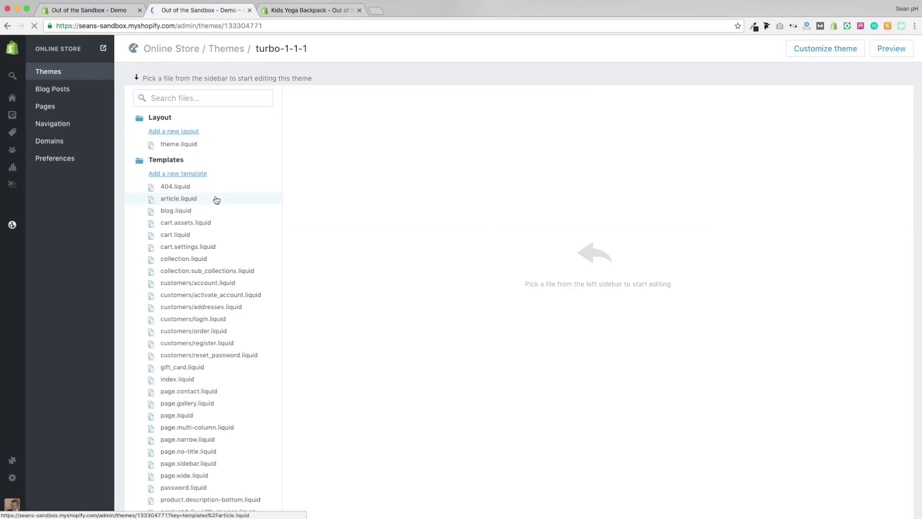
scroll(198, 336, "down", 5)
left_click(185, 467)
scroll(203, 423, "down", 1)
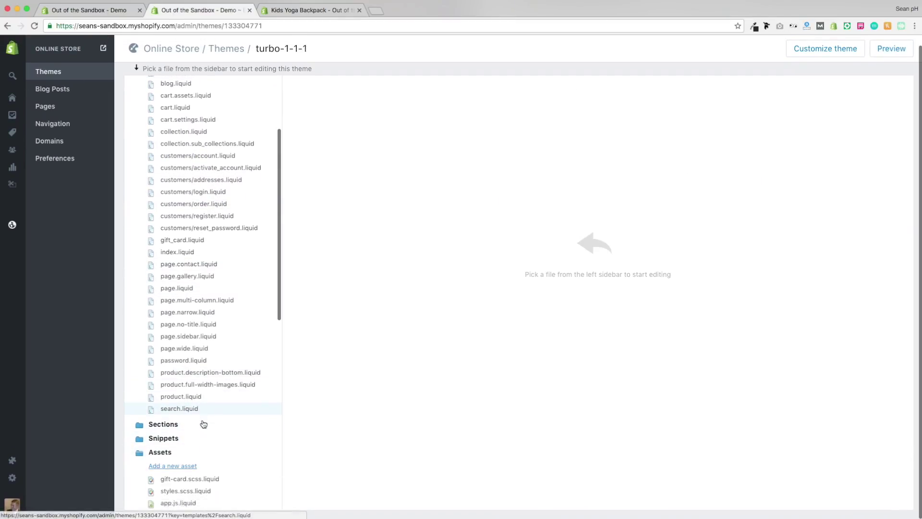
left_click(185, 440)
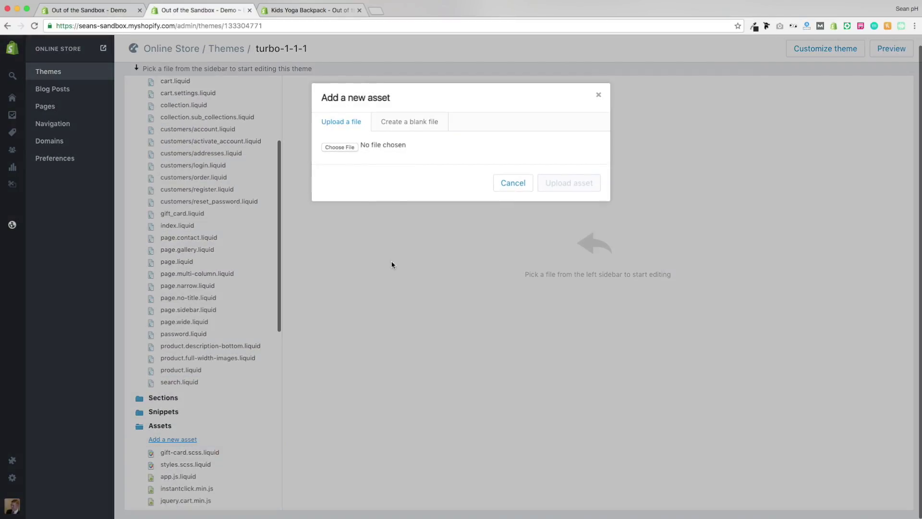
left_click(343, 148)
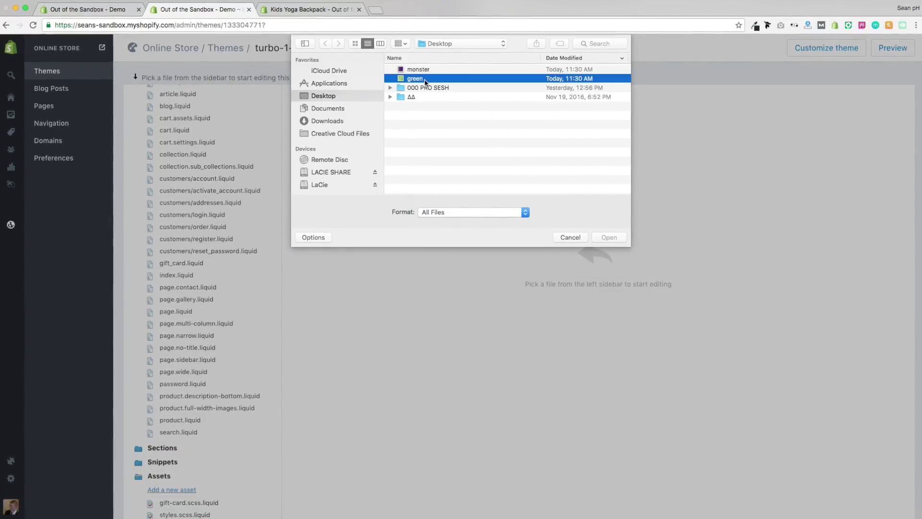
left_click(608, 237)
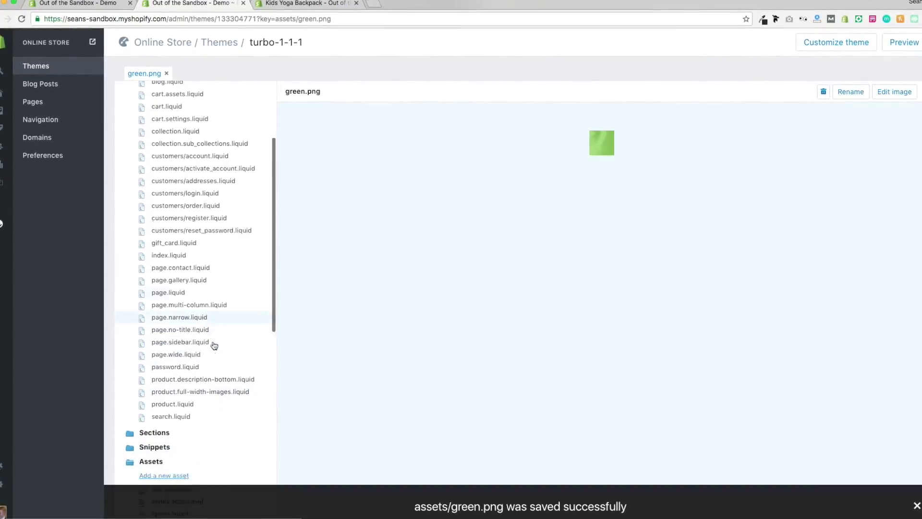
Step: Upload the monster image as a second theme asset
scroll(215, 345, "down", 2)
left_click(173, 378)
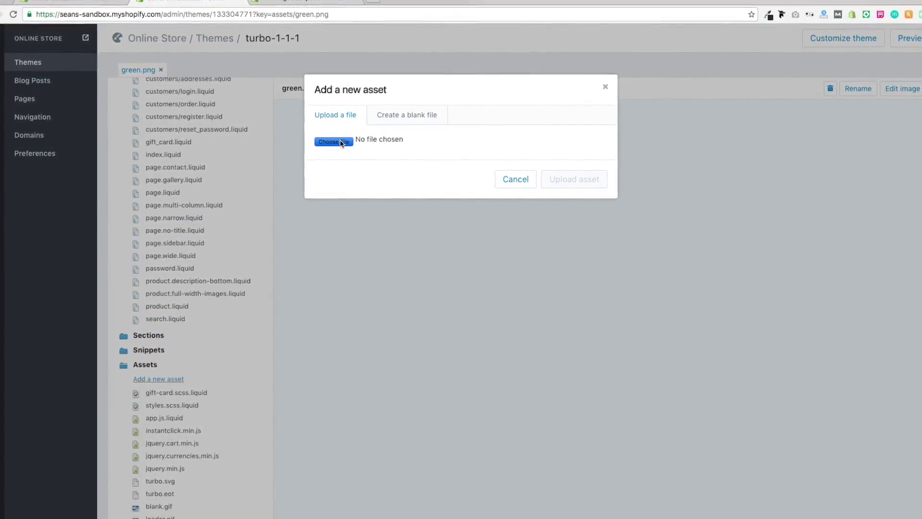
left_click(342, 142)
left_click(407, 61)
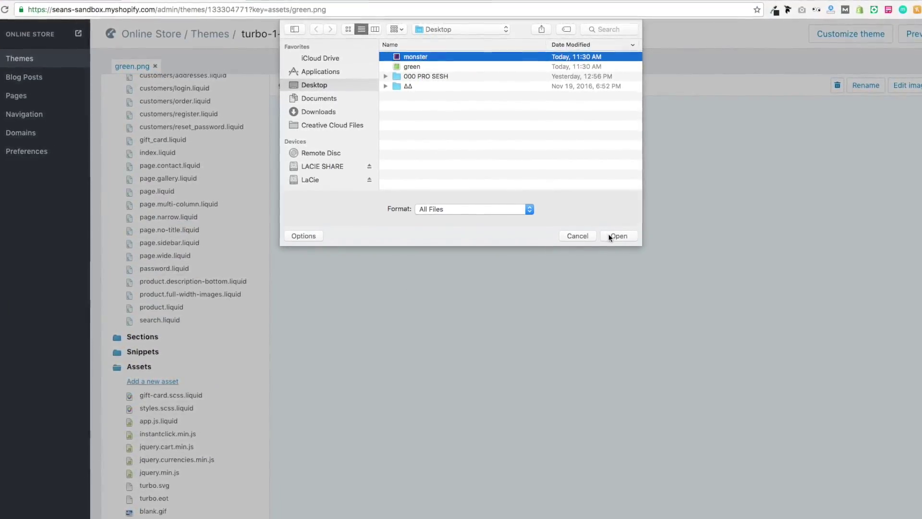
left_click(609, 236)
left_click(599, 185)
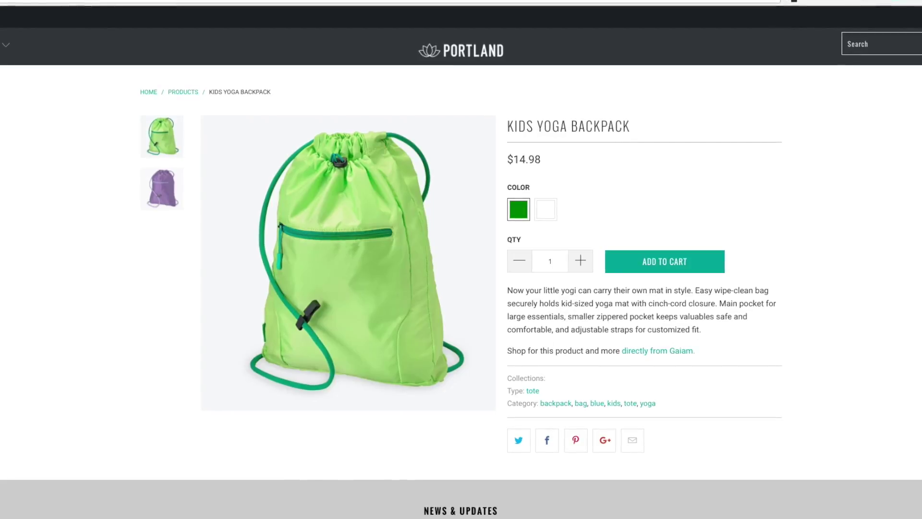
Step: Switch the storefront backpack between purple and green swatches, then open the Turbo-1-1-1 editor
mouse_move(5, 44)
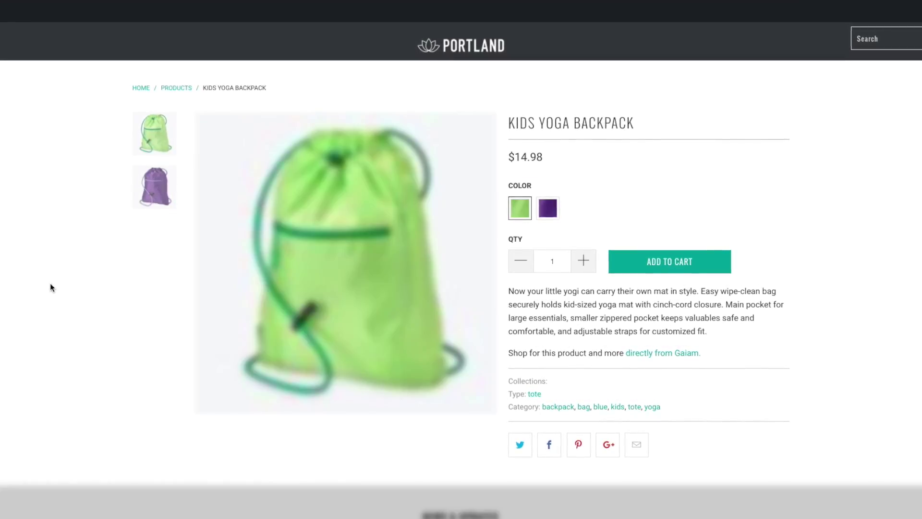
left_click(552, 209)
left_click(521, 207)
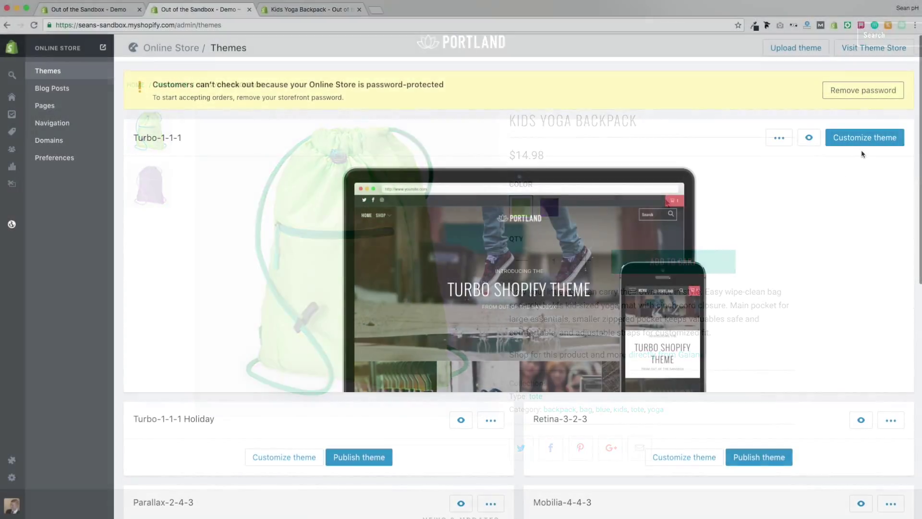
left_click(865, 139)
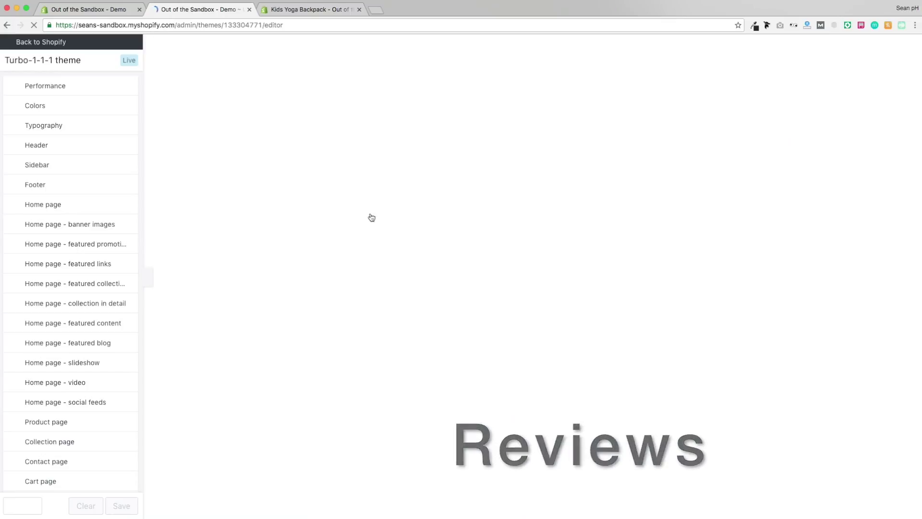
Step: Scroll Product page settings to the Reviews options after checking the Product Reviews app
scroll(99, 185, "down", 5)
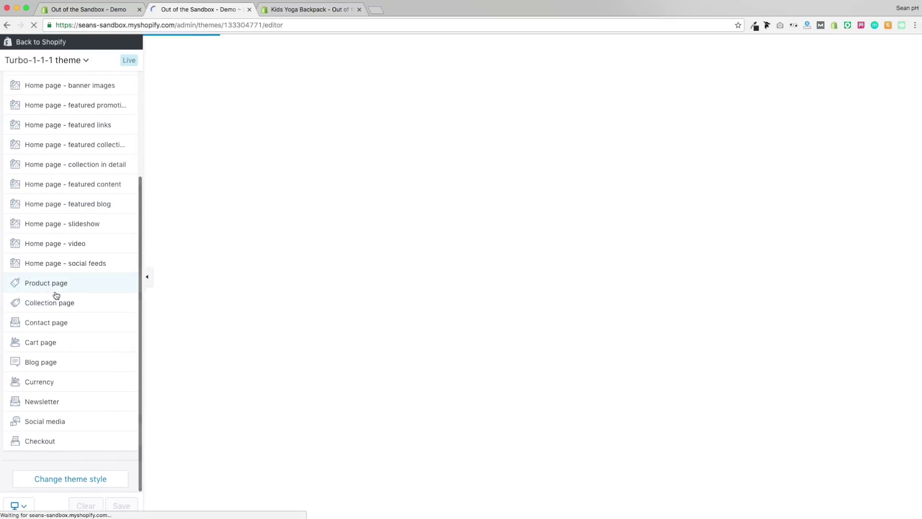
left_click(51, 285)
scroll(50, 287, "down", 5)
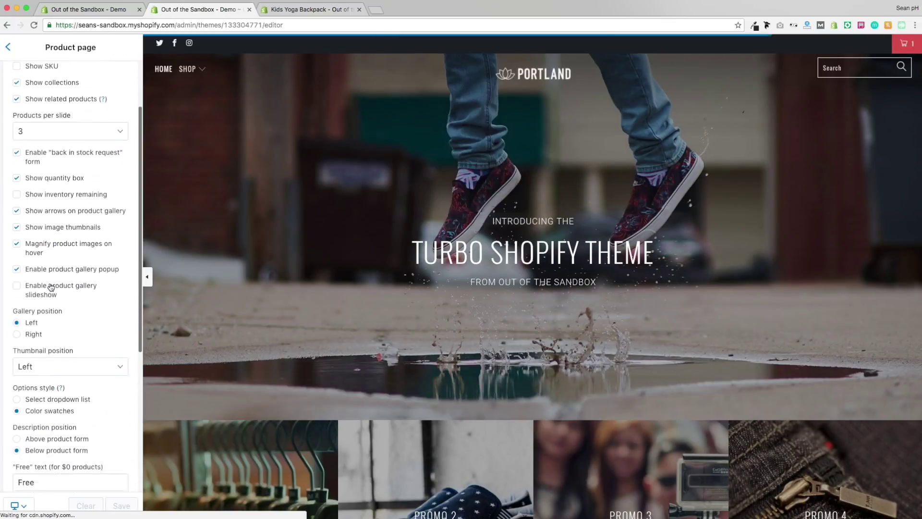
scroll(50, 287, "down", 3)
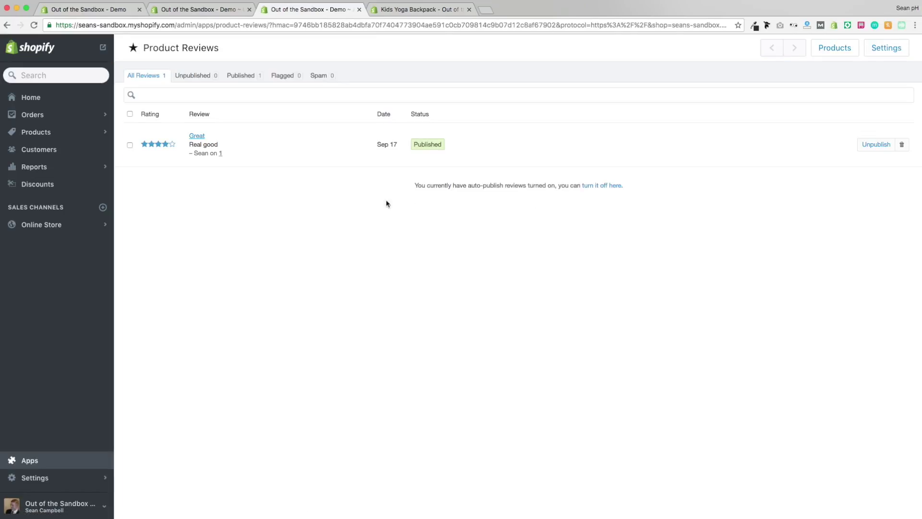
left_click(184, 9)
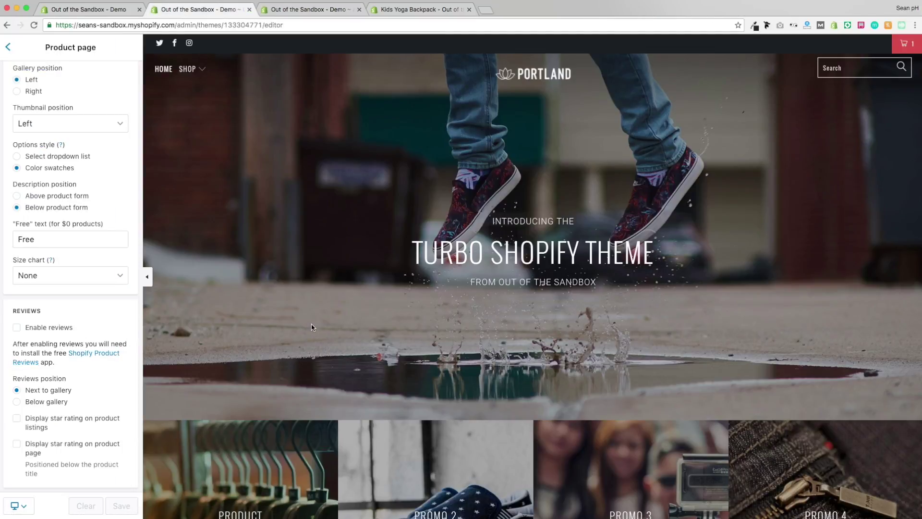
scroll(312, 327, "down", 2)
Step: Preview a product page and enable reviews below the gallery with star ratings on listings and product pages
left_click(7, 46)
left_click(236, 412)
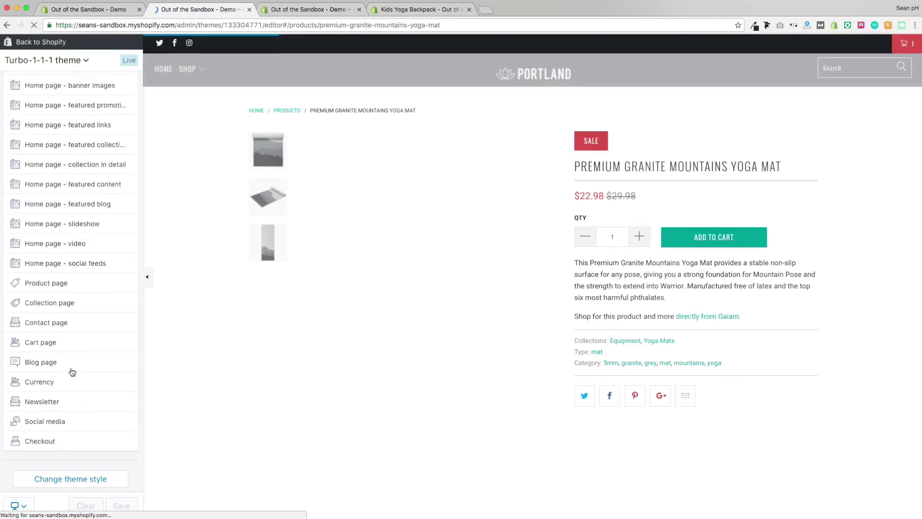
left_click(52, 286)
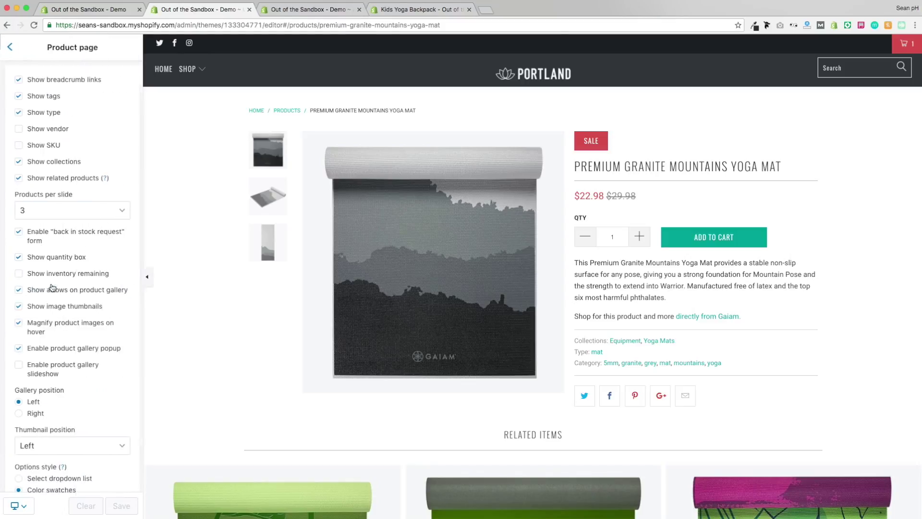
scroll(52, 286, "down", 6)
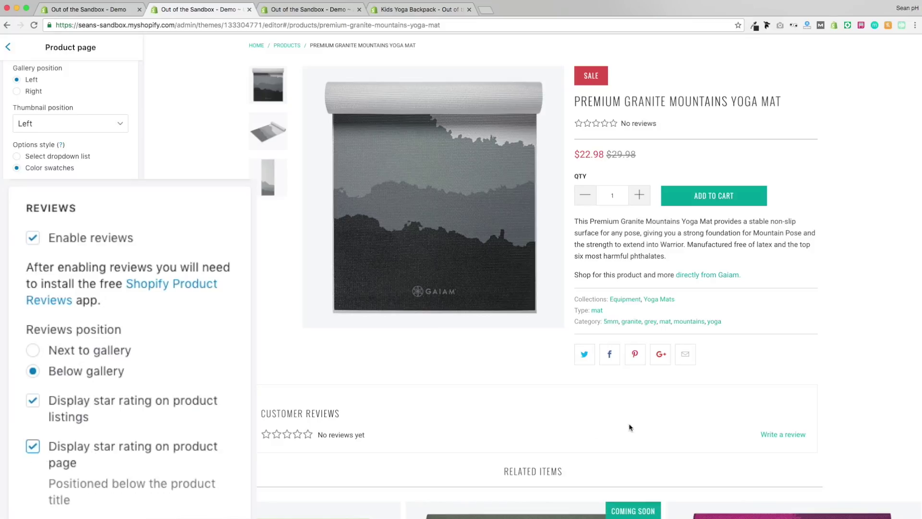
scroll(713, 423, "up", 2)
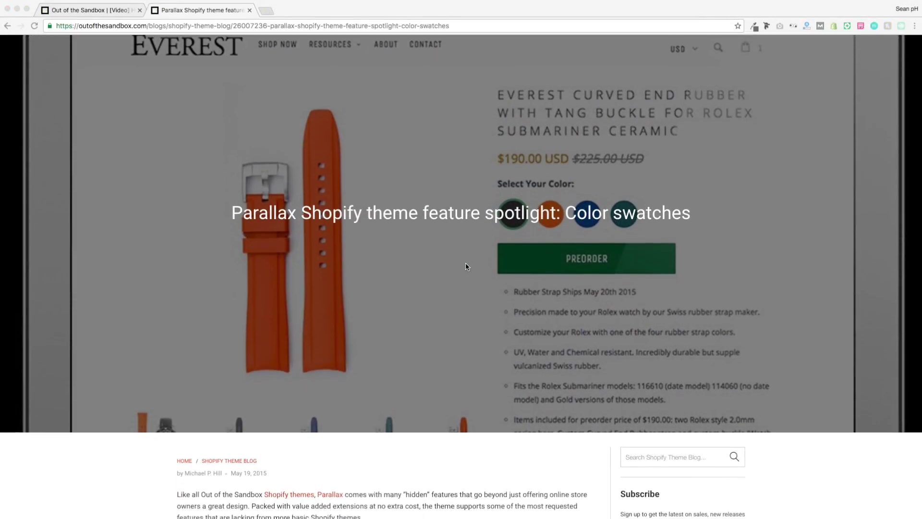
Step: Scroll the Parallax color swatches article down to its Series Roundup
scroll(465, 264, "down", 5)
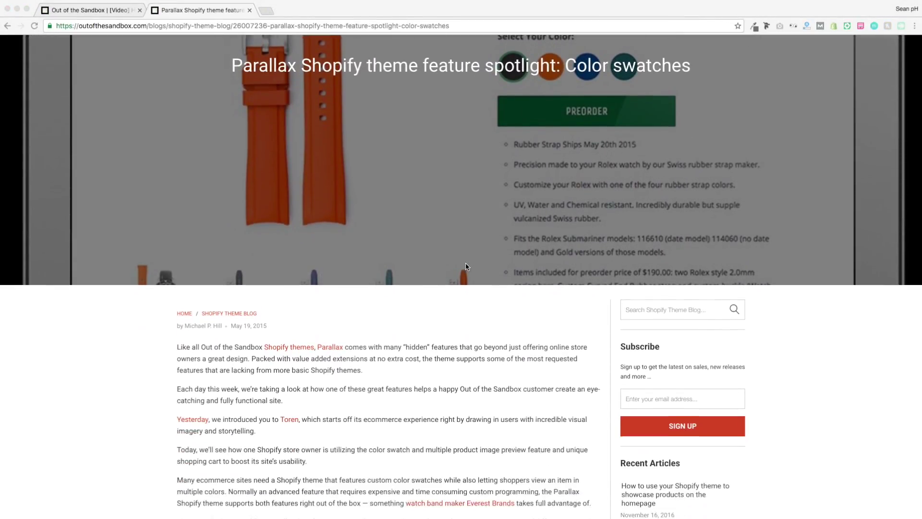
scroll(465, 267, "down", 9)
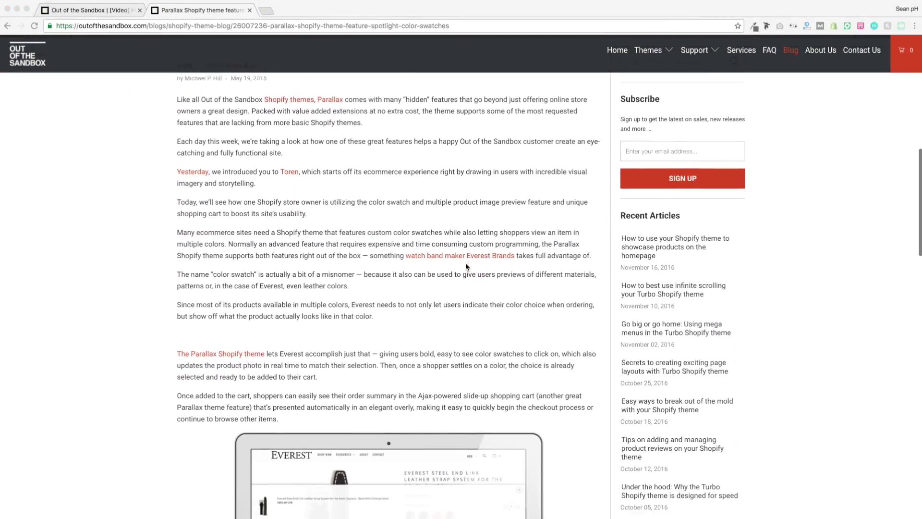
scroll(465, 267, "down", 8)
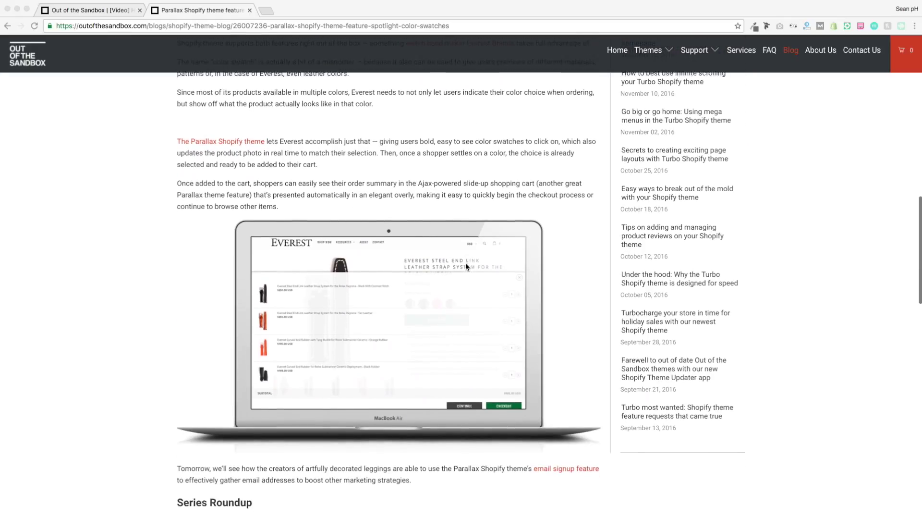
scroll(466, 267, "down", 7)
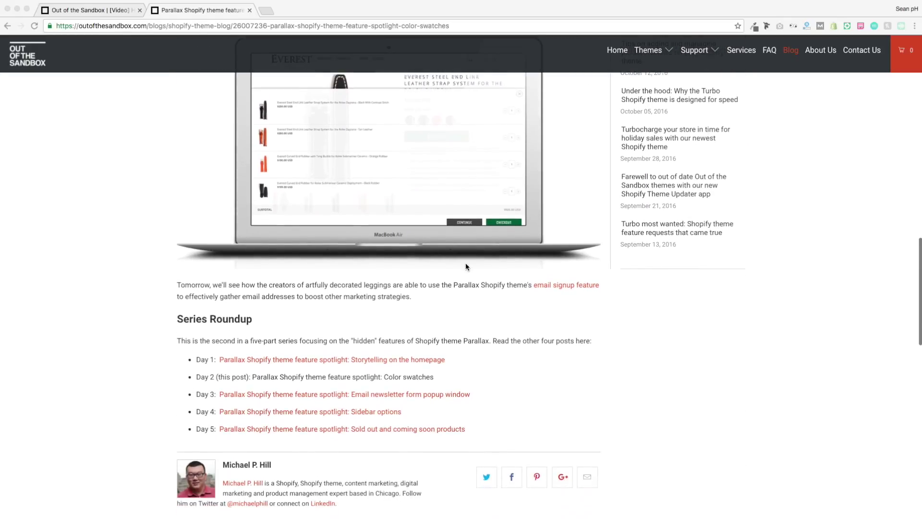
scroll(465, 263, "down", 4)
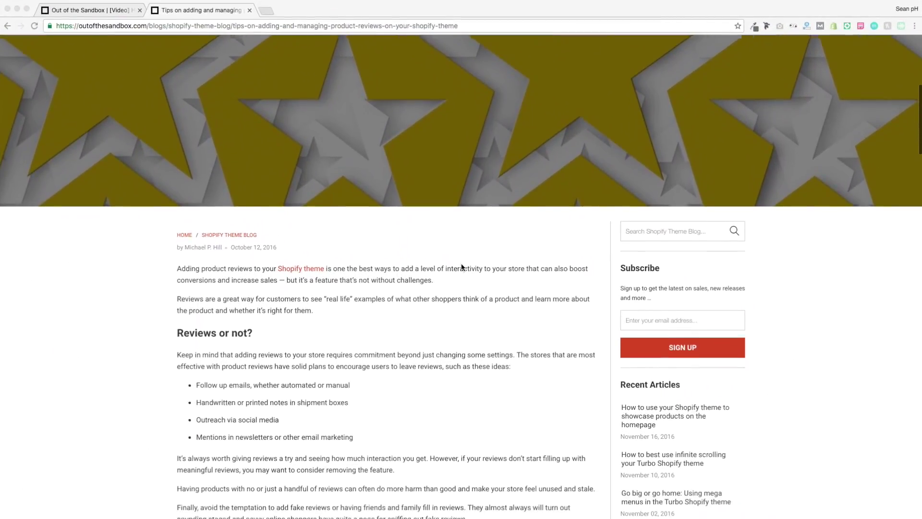
Step: Scroll the product reviews article through the Adding, Encouraging and Less than perfect reviews sections
scroll(462, 267, "down", 12)
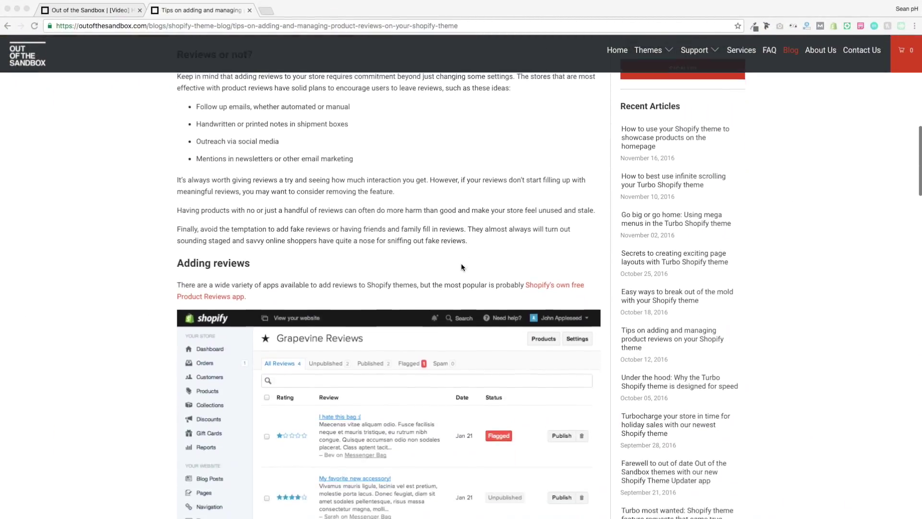
scroll(461, 268, "down", 20)
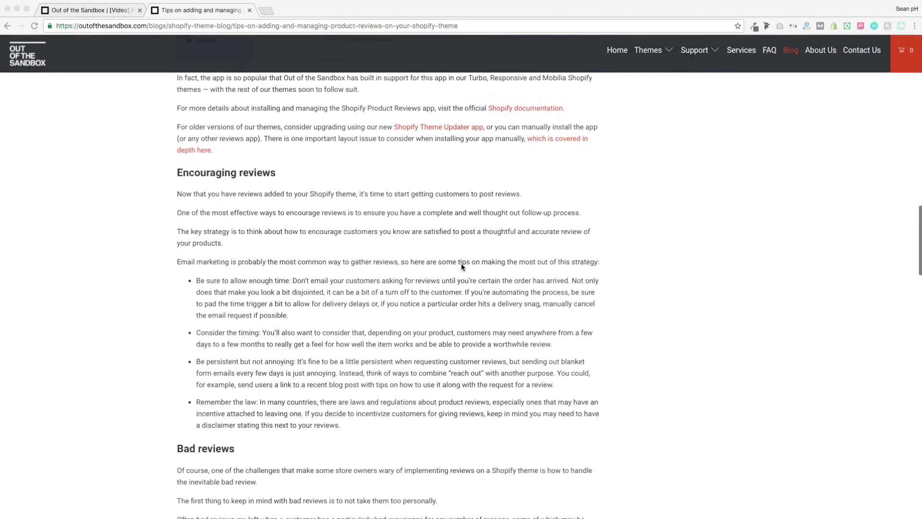
scroll(461, 265, "down", 20)
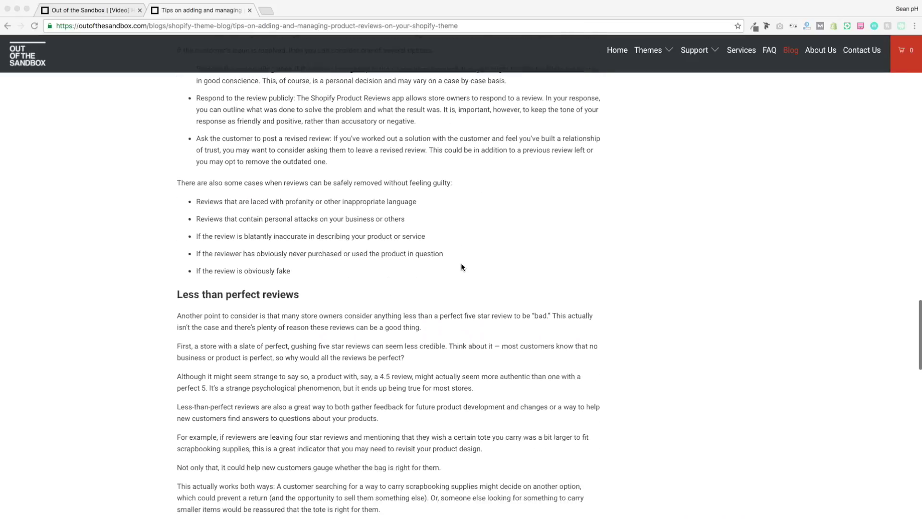
scroll(462, 267, "down", 16)
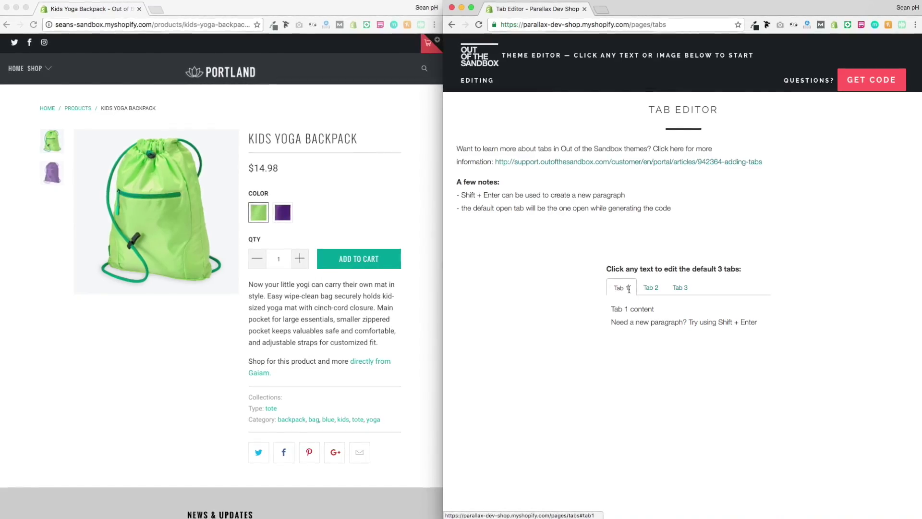
Step: Rename the three Tab Editor tabs to Benefits, Features and More
triple_click(629, 289)
type("Bene")
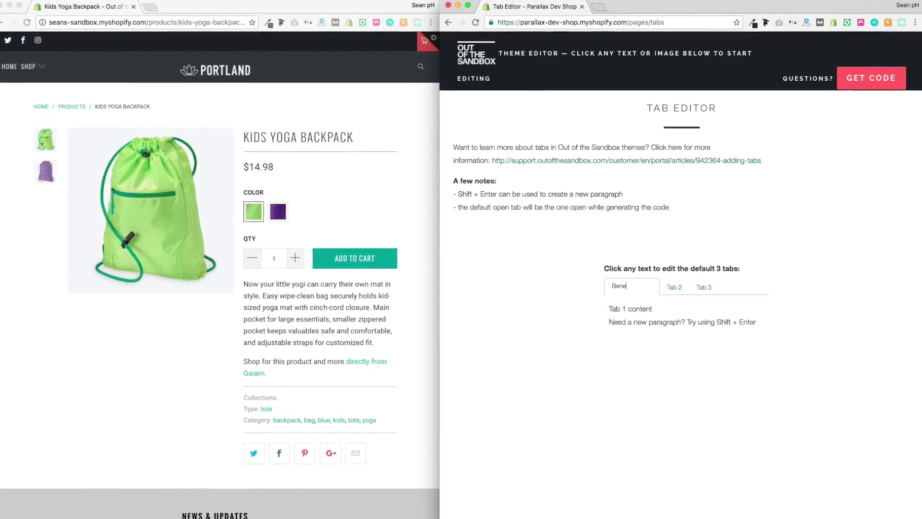
type("fits")
left_click(687, 288)
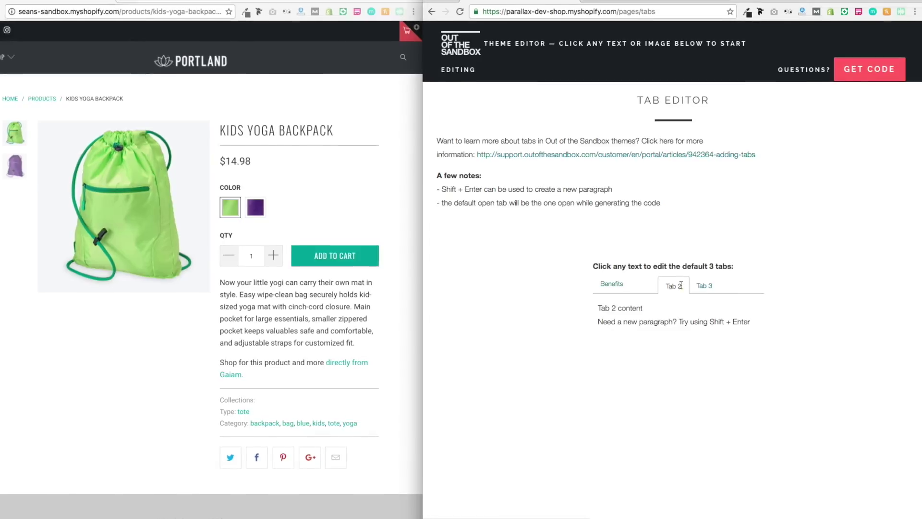
triple_click(680, 286)
type("Featu")
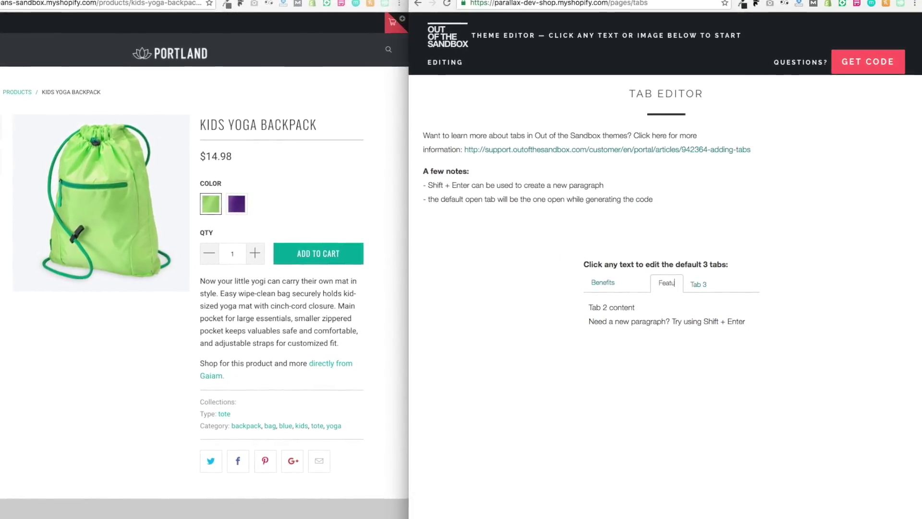
type("res")
left_click(702, 285)
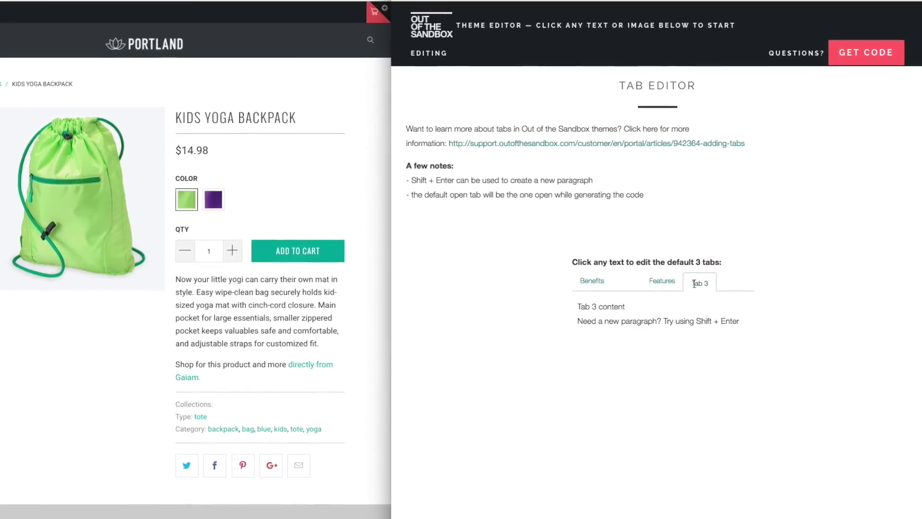
triple_click(705, 284)
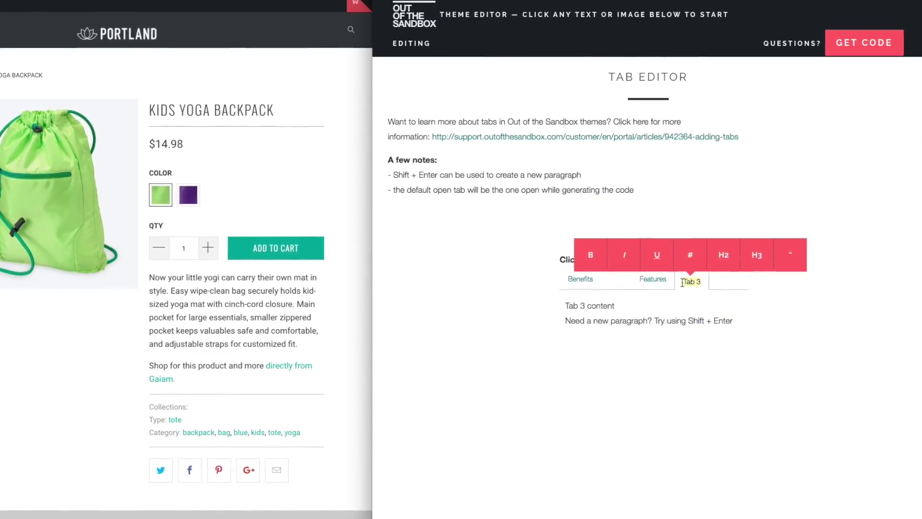
type("More")
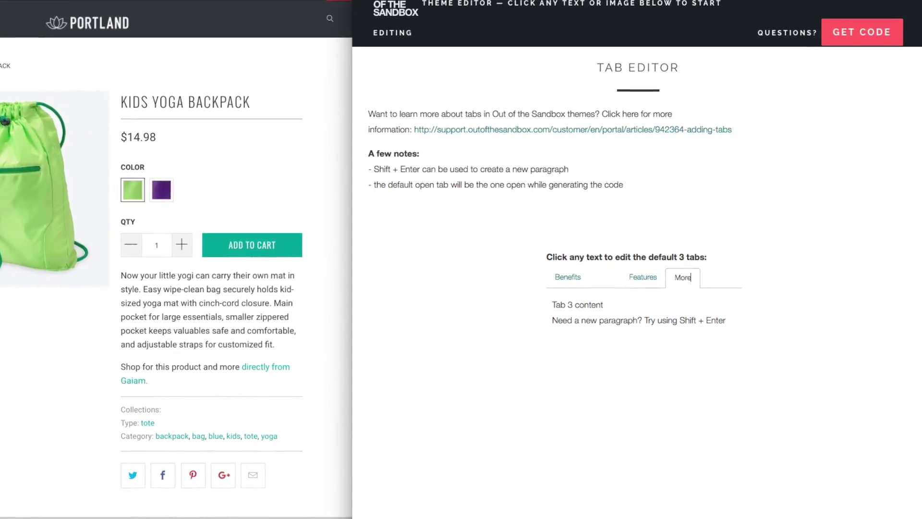
Step: Replace the Benefits tab's placeholder with the product description's first sentence
left_click(569, 280)
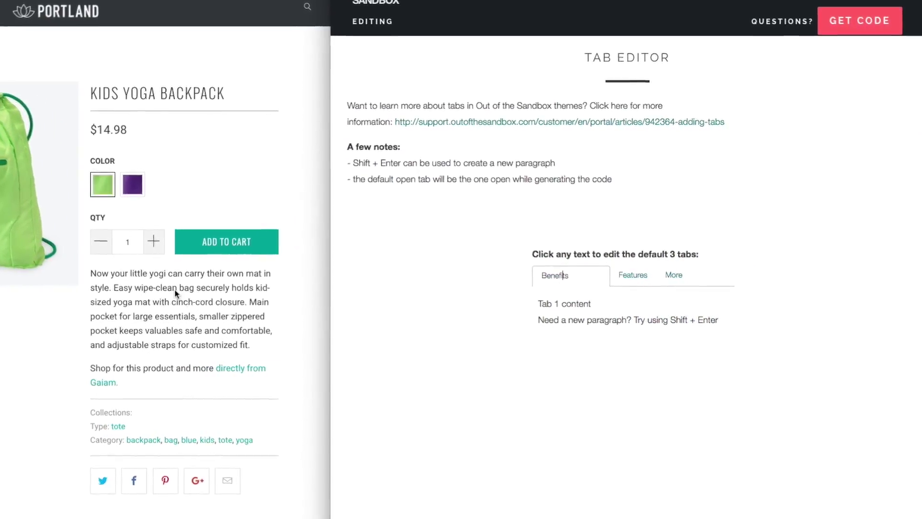
left_click_drag(75, 271, 96, 287)
key("ctrl+c")
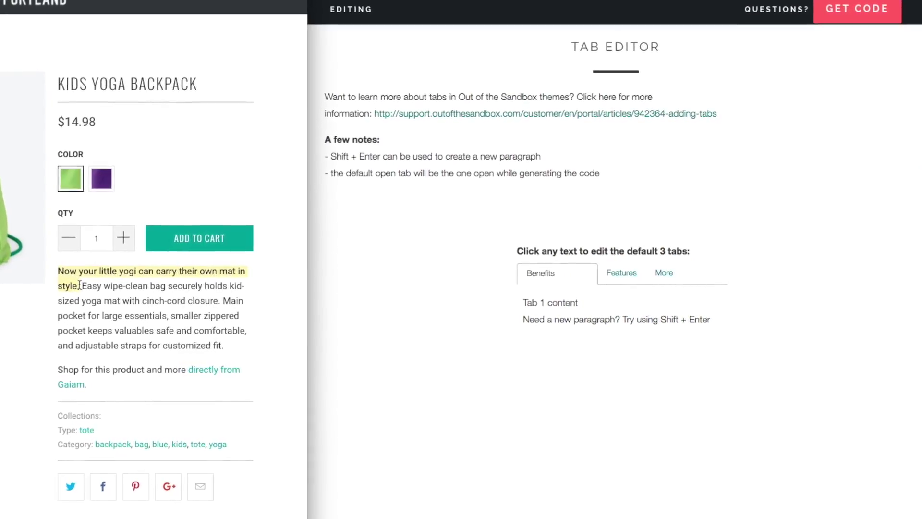
left_click_drag(701, 321, 625, 313)
key("ctrl+a")
key("ctrl+v")
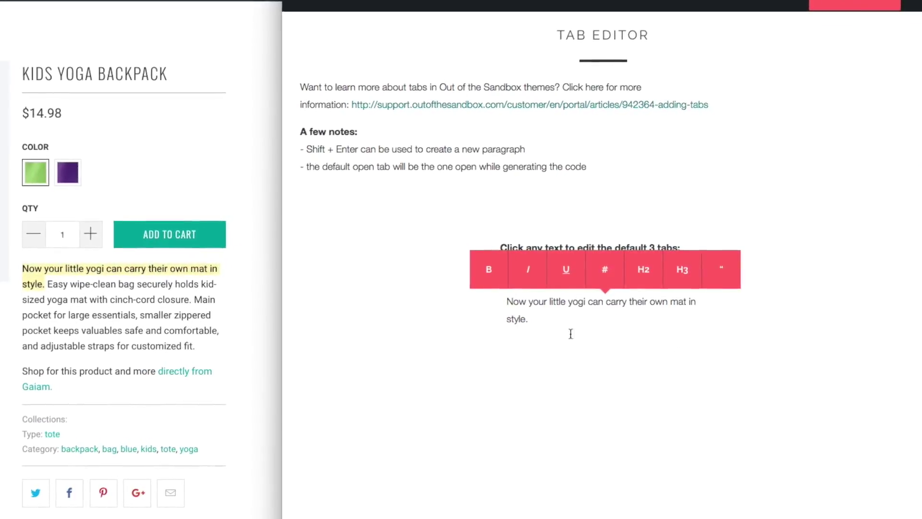
Step: Paste the Easy wipe-clean sentence into Features and the Main pocket sentences into More
left_click(602, 270)
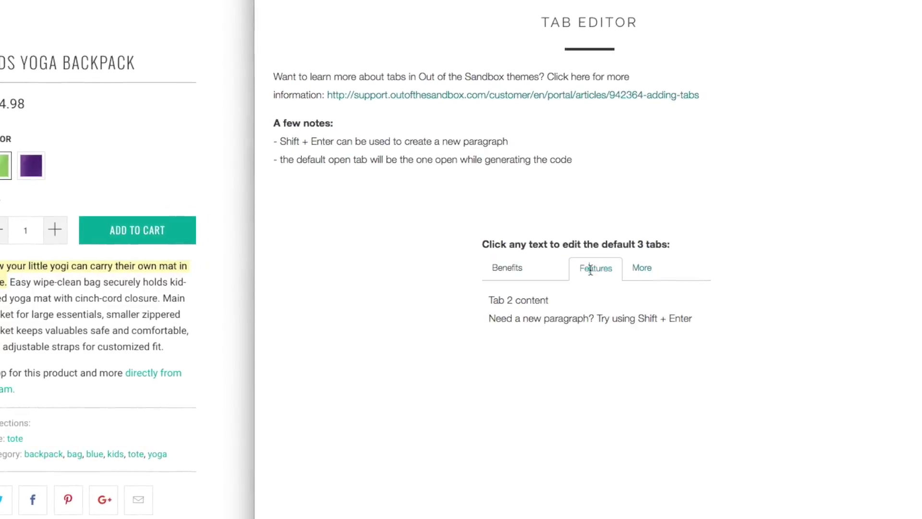
left_click_drag(1, 280, 143, 297)
key("ctrl+c")
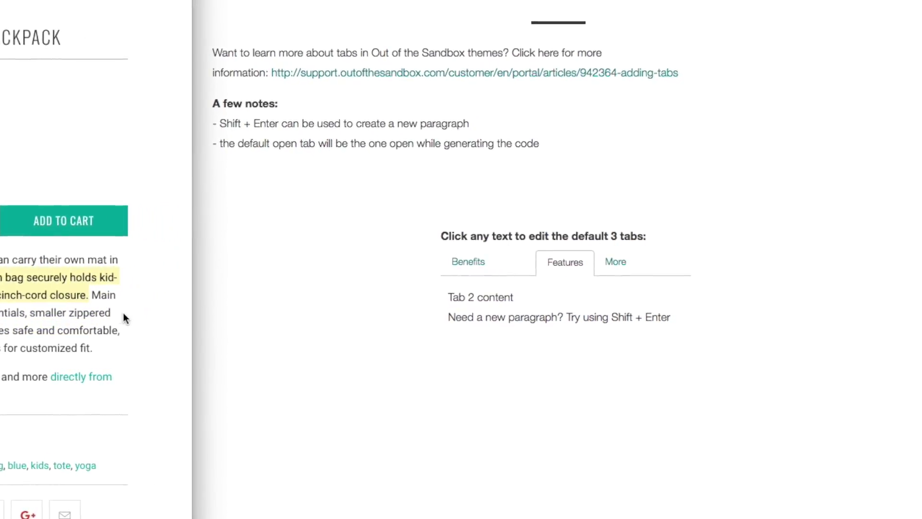
left_click_drag(664, 316, 396, 291)
key("ctrl+v")
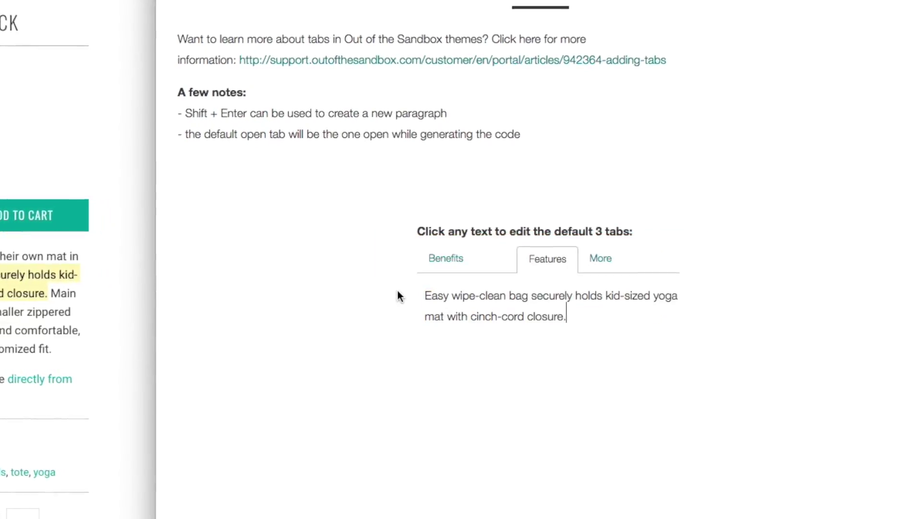
left_click(594, 257)
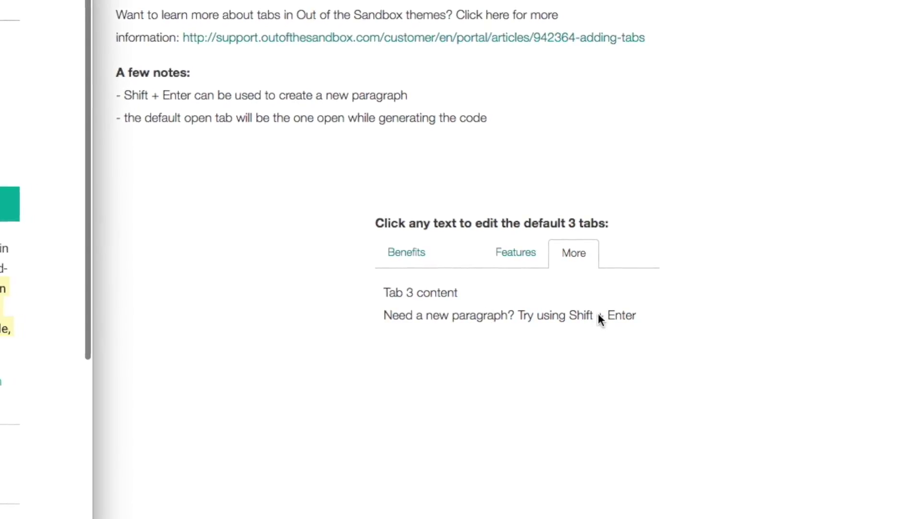
left_click_drag(643, 315, 316, 289)
type("Main pocket for large essentials, smaller zippered pocket keeps valuables safe and comfortable, and adjustable straps for customized fit.")
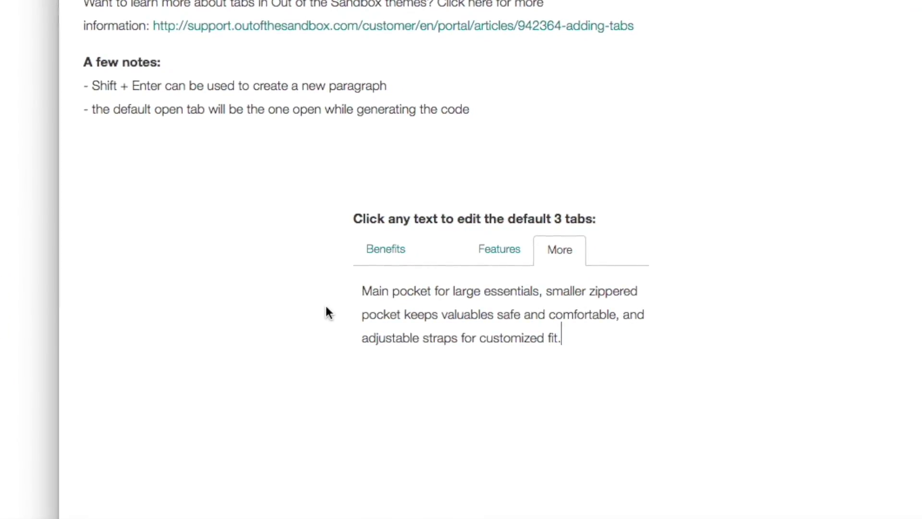
Step: Make Benefits the default tab, generate the tab HTML and copy it to the clipboard
left_click(399, 248)
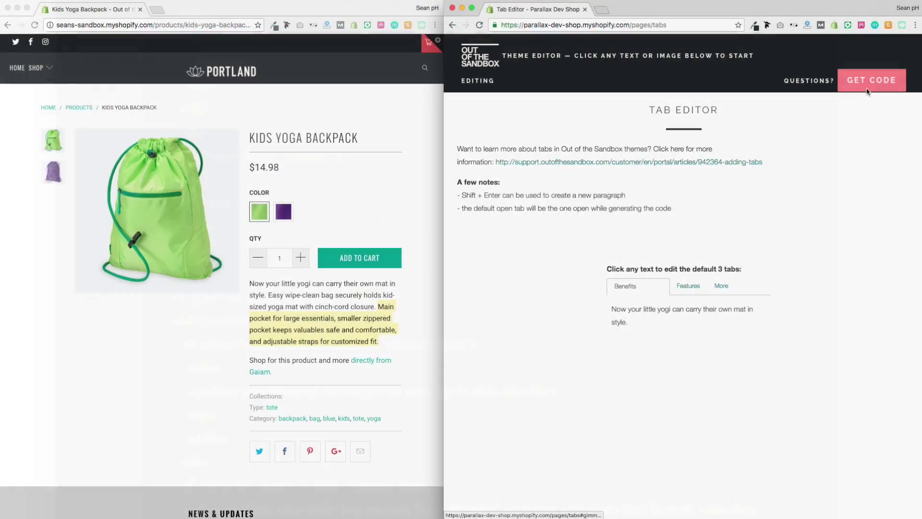
left_click(859, 86)
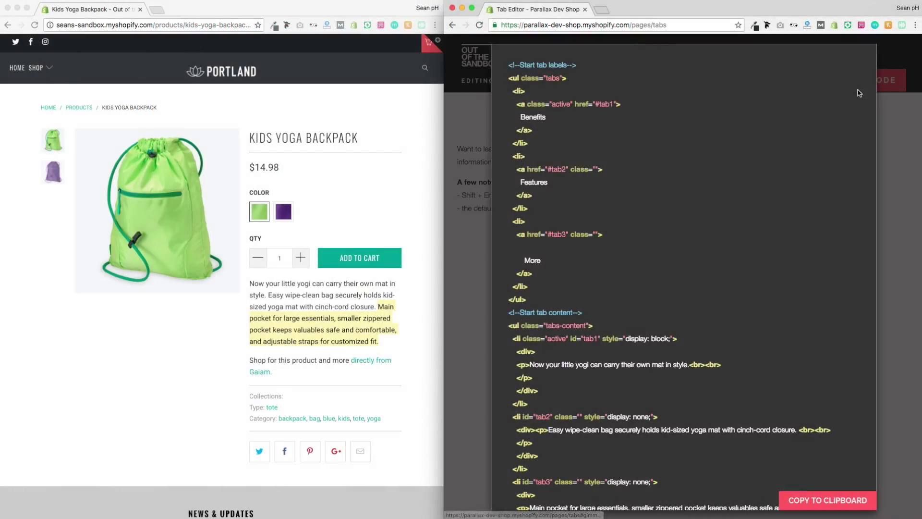
left_click(824, 501)
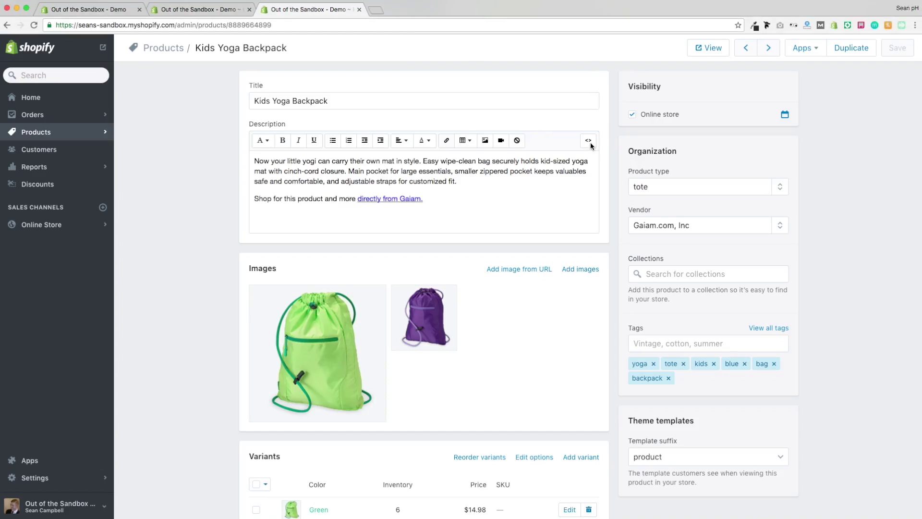
Step: Replace the backpack description's HTML with the copied tab code
left_click(589, 140)
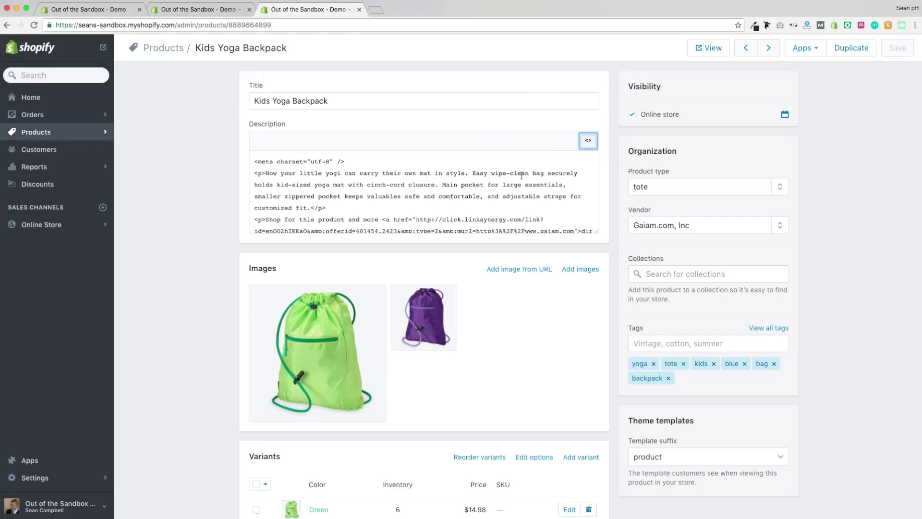
triple_click(435, 177)
left_click(588, 140)
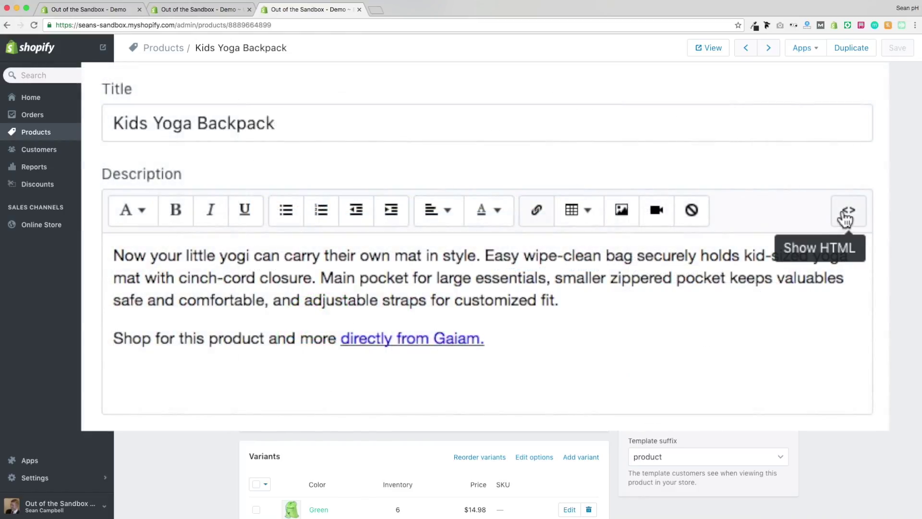
left_click(588, 140)
triple_click(512, 291)
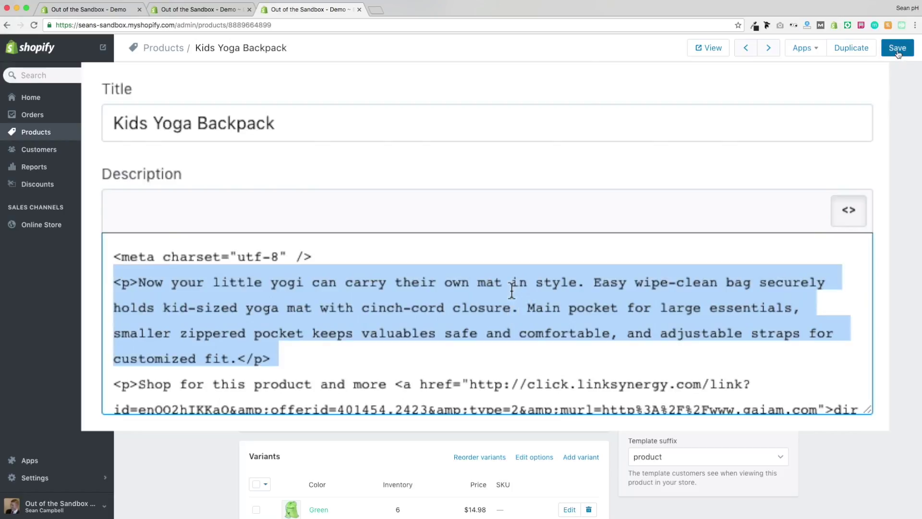
key("super+a")
key("super+v")
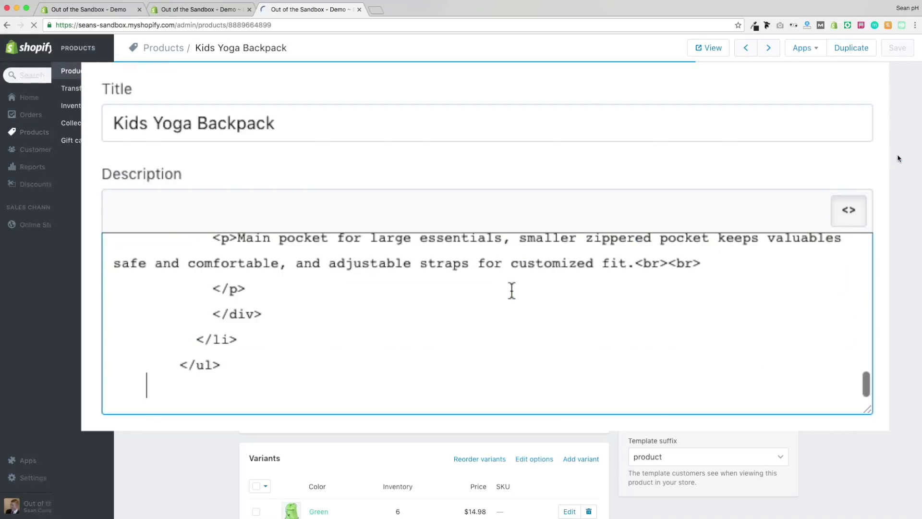
Step: Open the live product page and try the Features, More and Benefits tabs
left_click(722, 48)
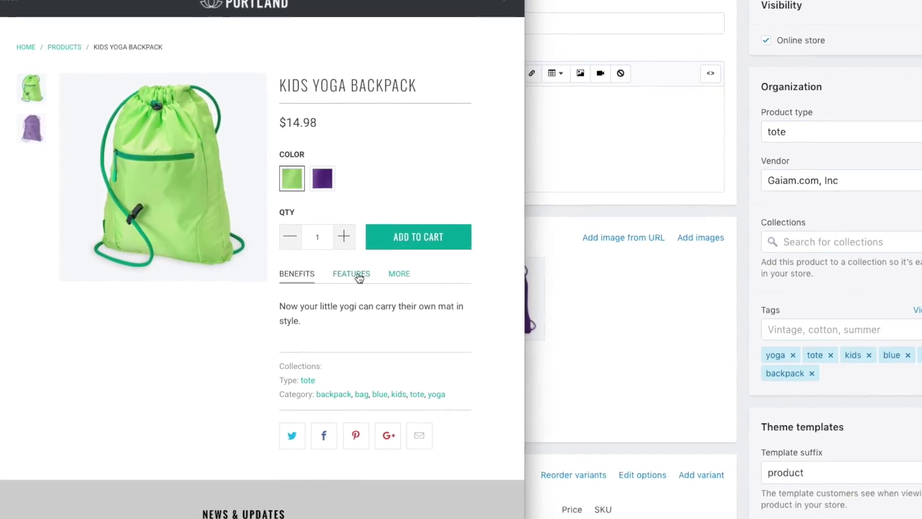
left_click(347, 280)
left_click(387, 279)
left_click(395, 259)
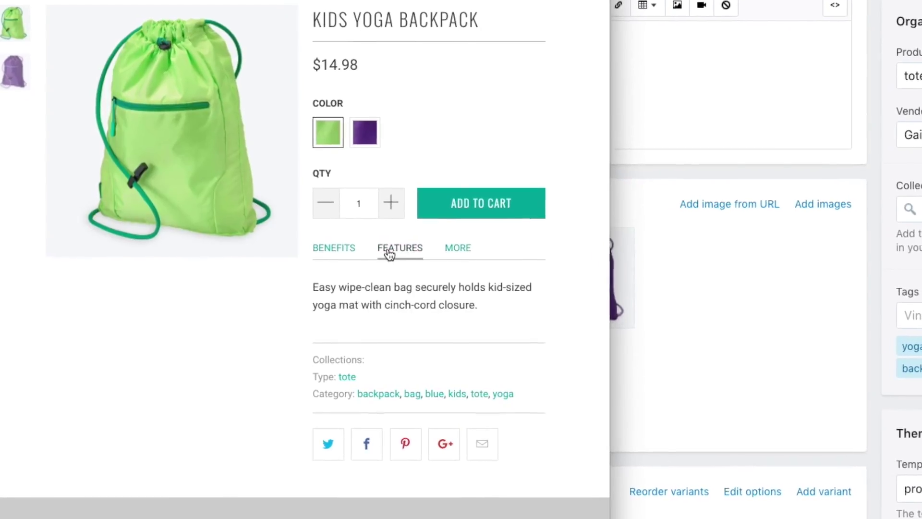
left_click(331, 258)
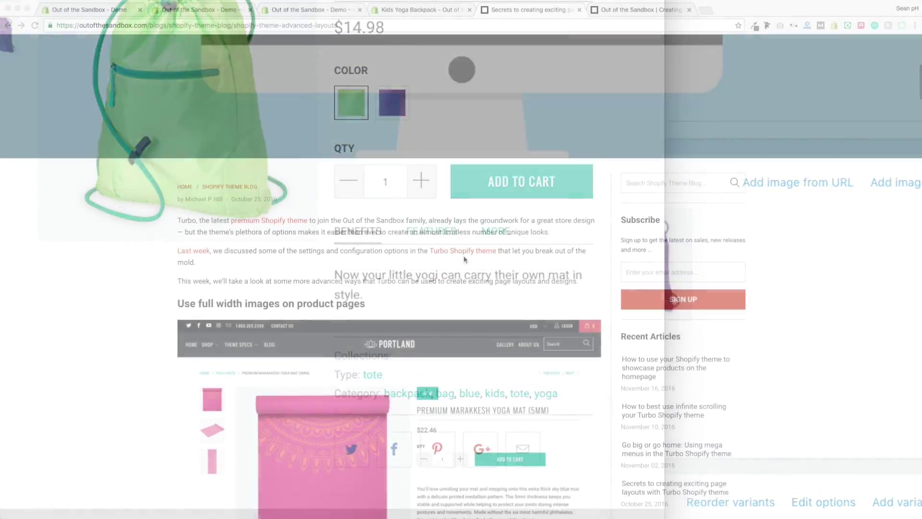
Step: Scroll the blog article down to the Portland product's Dries Fast / Travels Well / Easy To Use columns
scroll(463, 256, "down", 3)
scroll(464, 260, "down", 6)
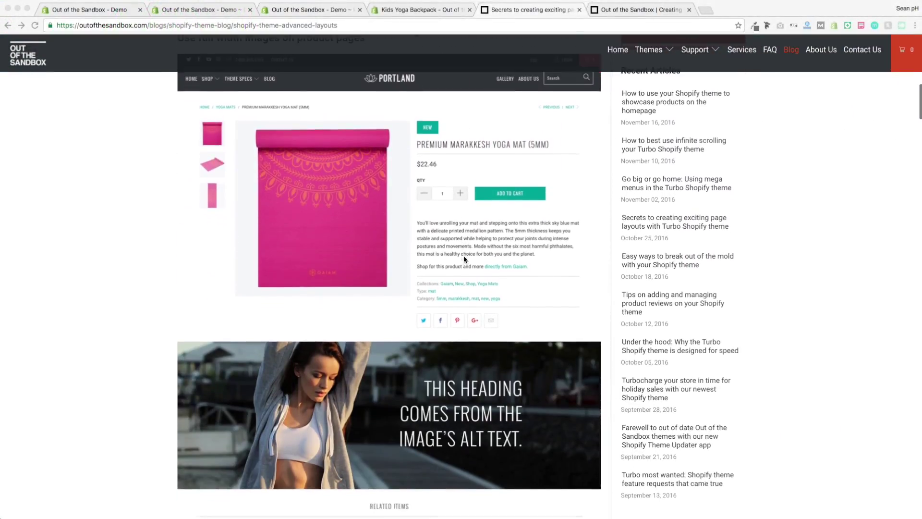
scroll(465, 260, "down", 5)
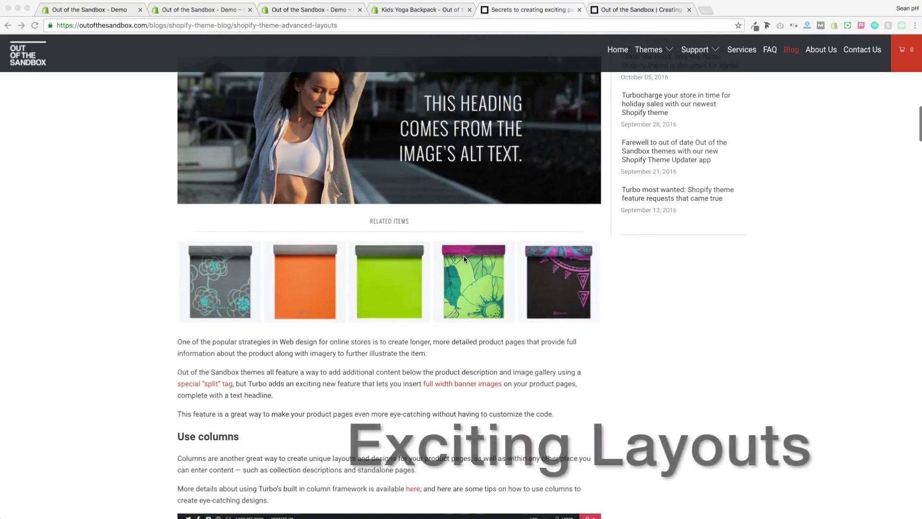
scroll(464, 260, "down", 3)
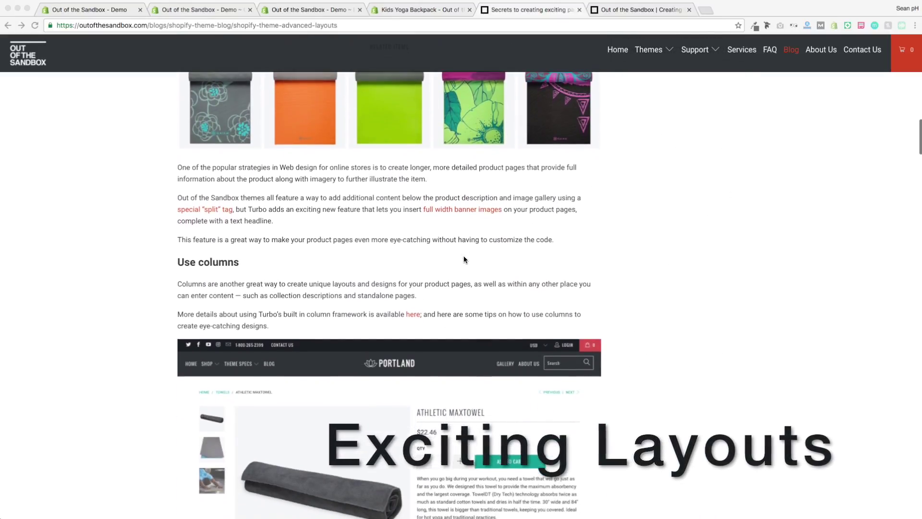
scroll(464, 259, "down", 5)
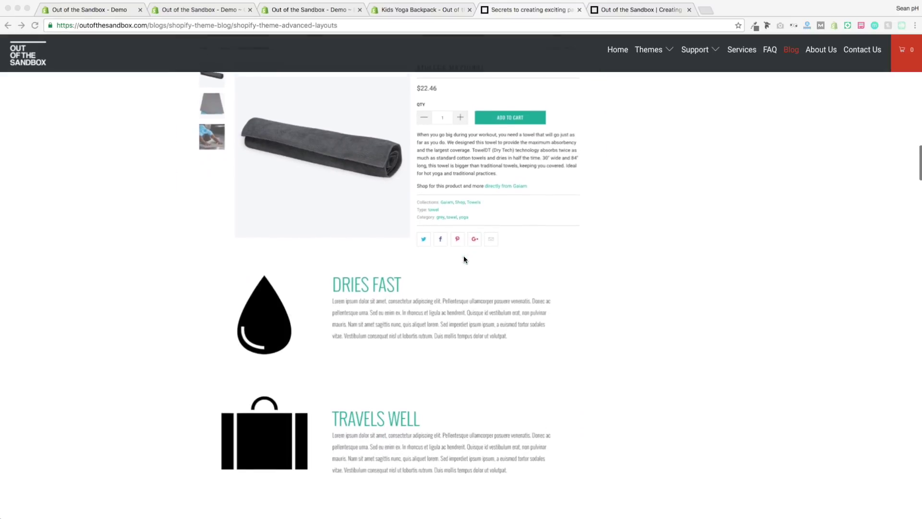
scroll(464, 260, "down", 7)
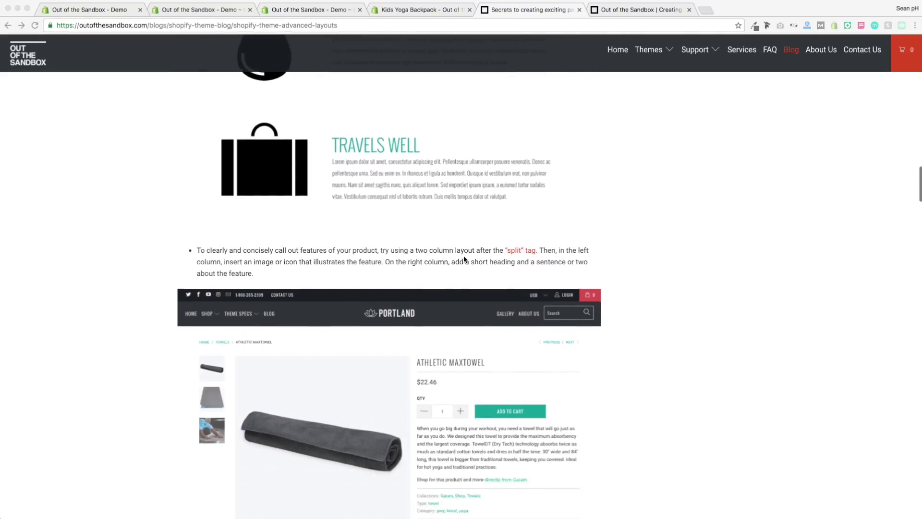
scroll(464, 259, "down", 3)
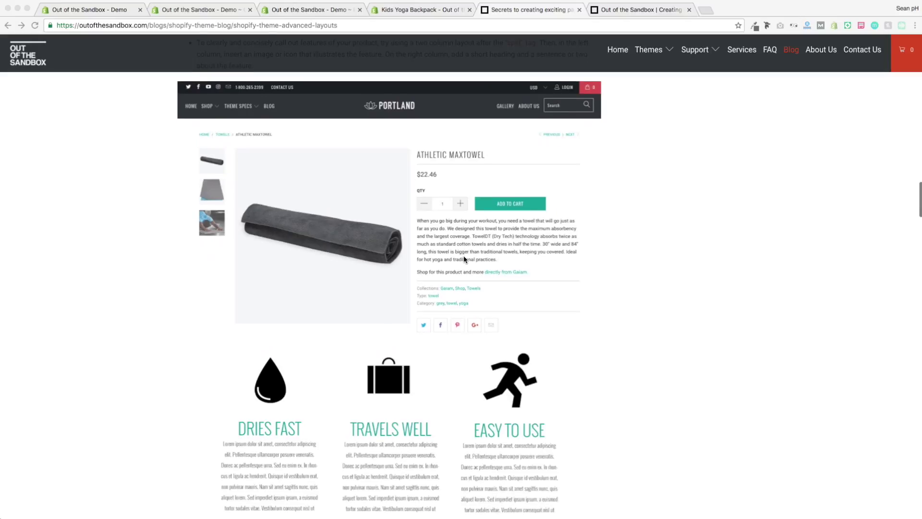
scroll(464, 259, "down", 1)
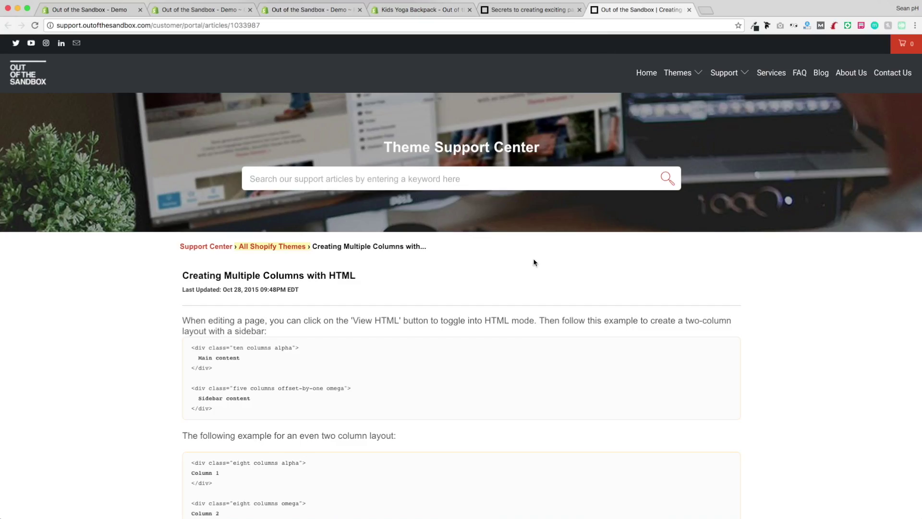
Step: Scroll the Creating Multiple Columns with HTML article to its three-column layout example
scroll(160, 239, "down", 6)
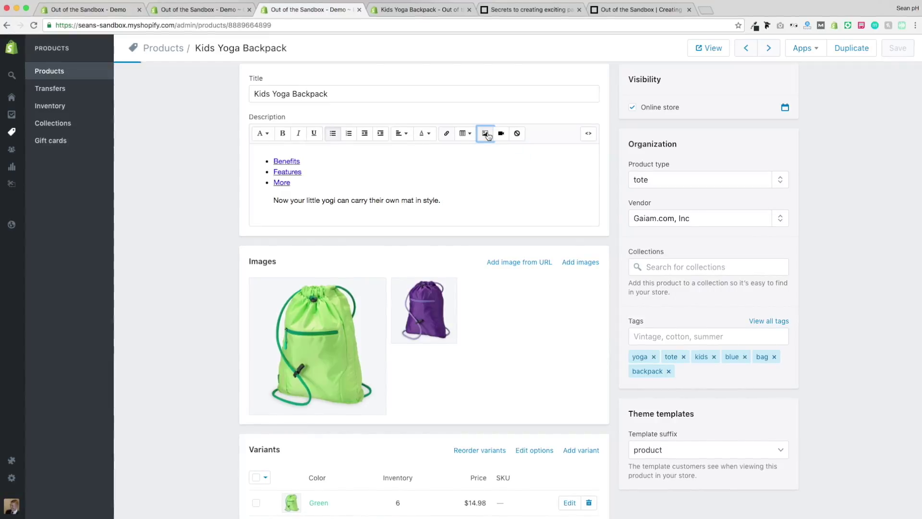
Step: Insert the globe icon into the description at Medium (240x240) size
left_click(486, 134)
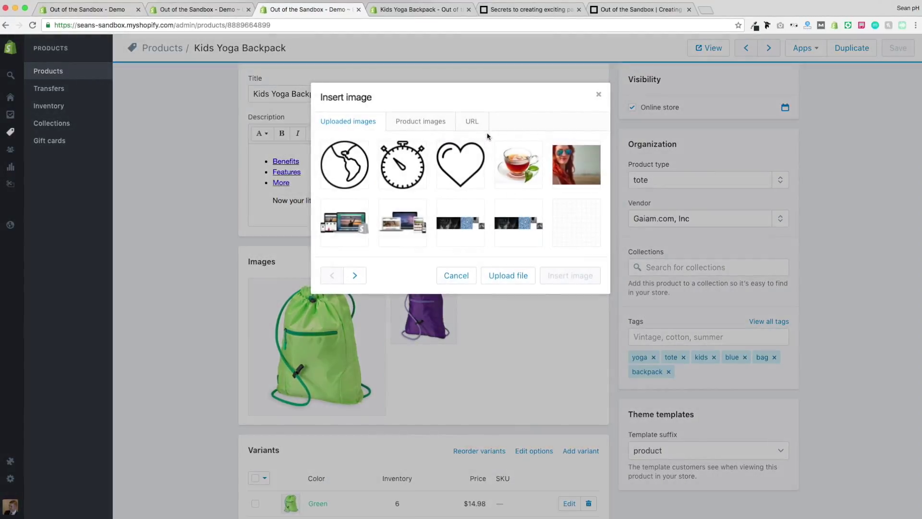
left_click(342, 172)
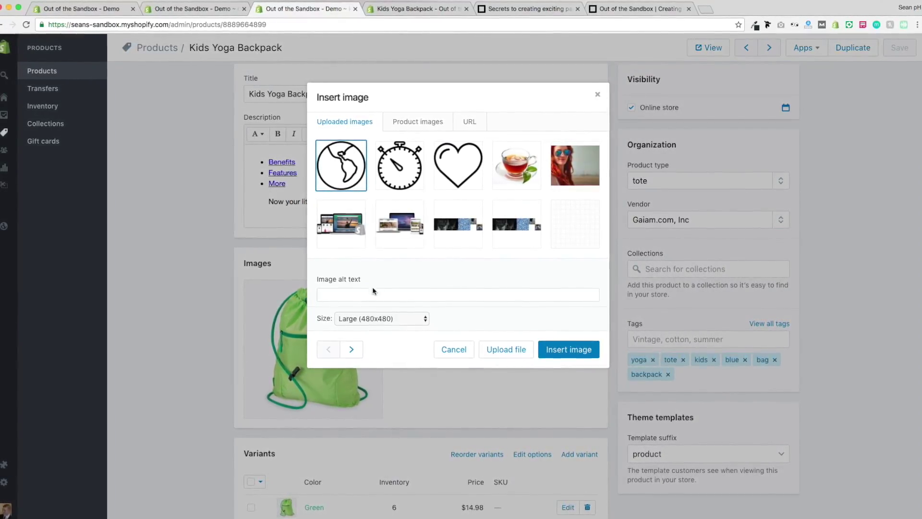
left_click(384, 325)
left_click(388, 313)
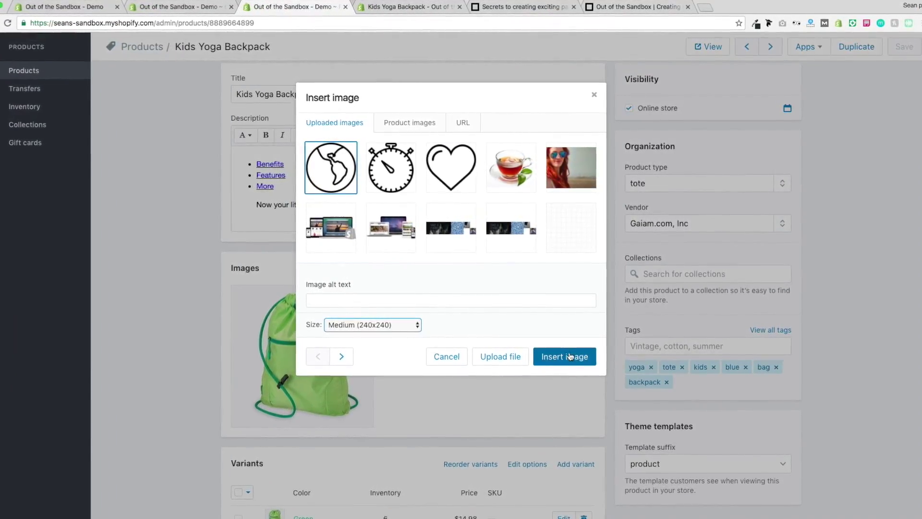
left_click(566, 353)
Step: Insert the stopwatch icon at Medium (240x240) size
left_click(472, 134)
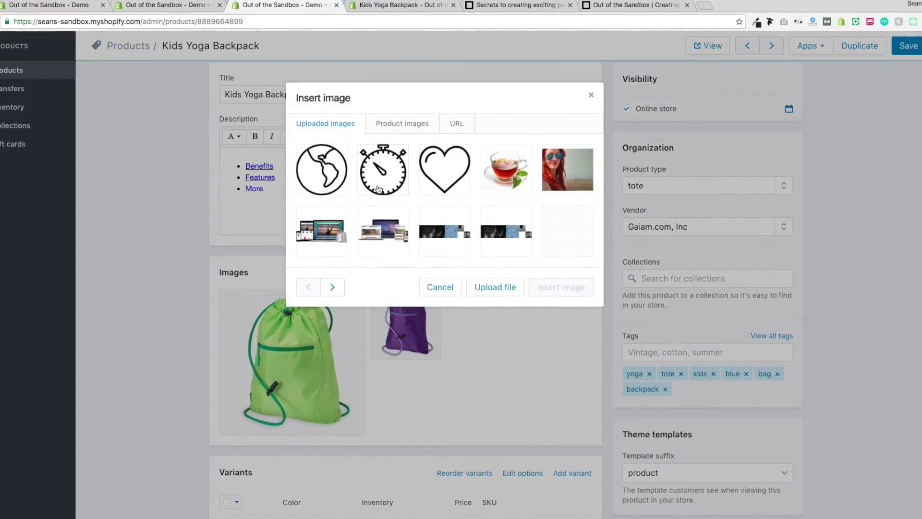
left_click(384, 169)
left_click(394, 328)
left_click(379, 323)
left_click(559, 369)
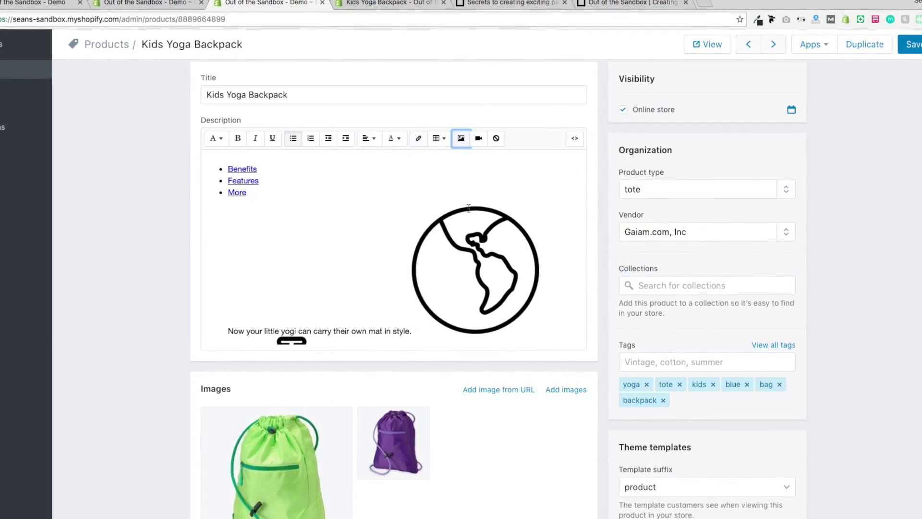
Step: Insert the heart icon at Medium (240x240) size
left_click(461, 138)
left_click(426, 168)
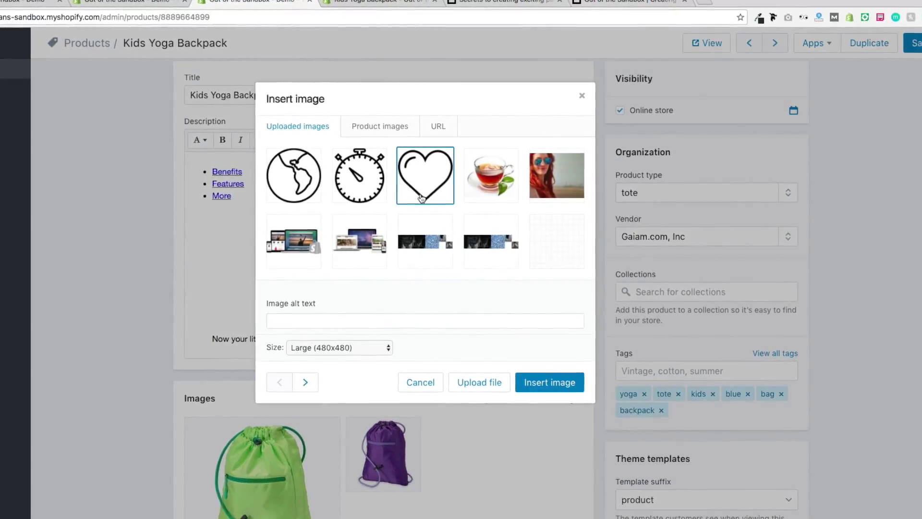
left_click(355, 347)
key("Return")
left_click(545, 387)
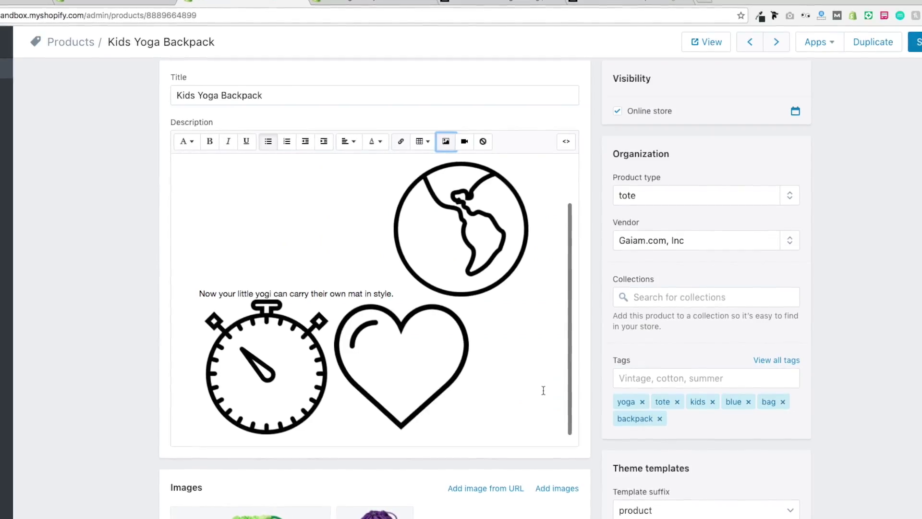
Step: Cut the three img tags from the Benefits paragraph and paste them below a new <!-- split --> line
left_click(565, 144)
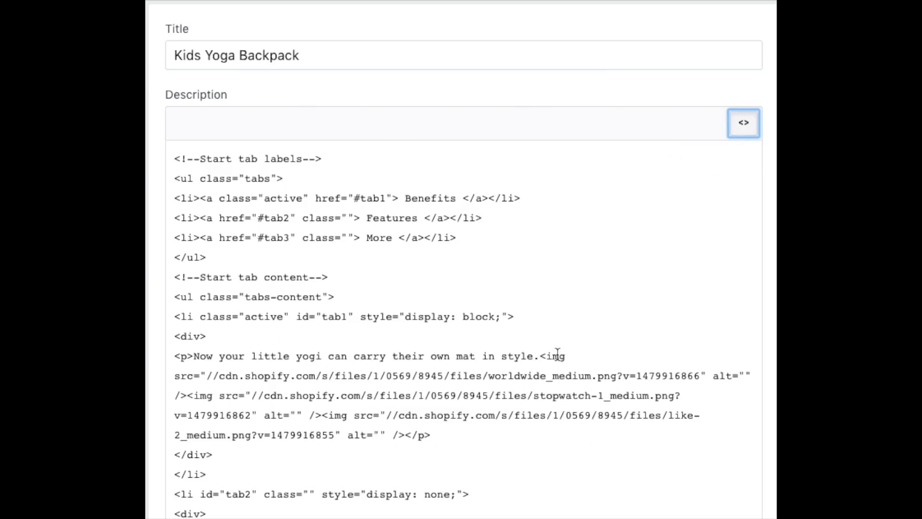
left_click_drag(586, 368, 397, 445)
key("ctrl+c")
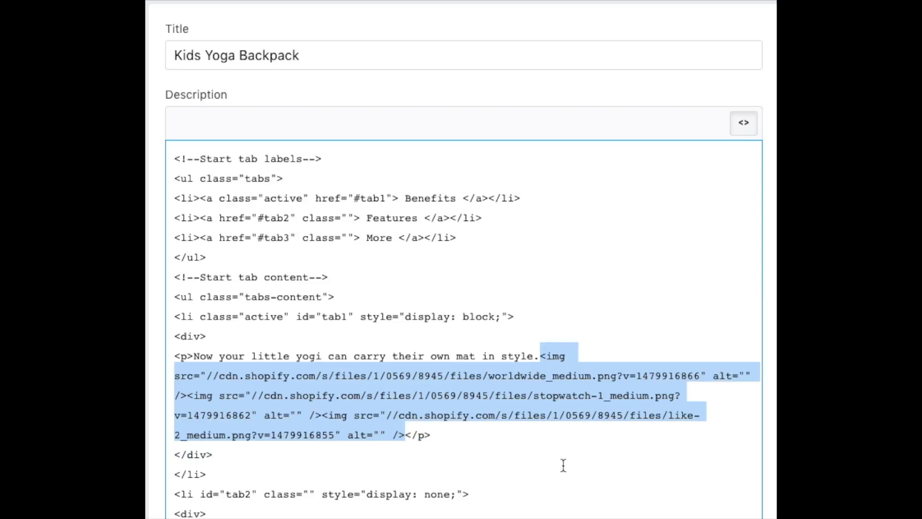
key("BackSpace")
scroll(442, 393, "down", 5)
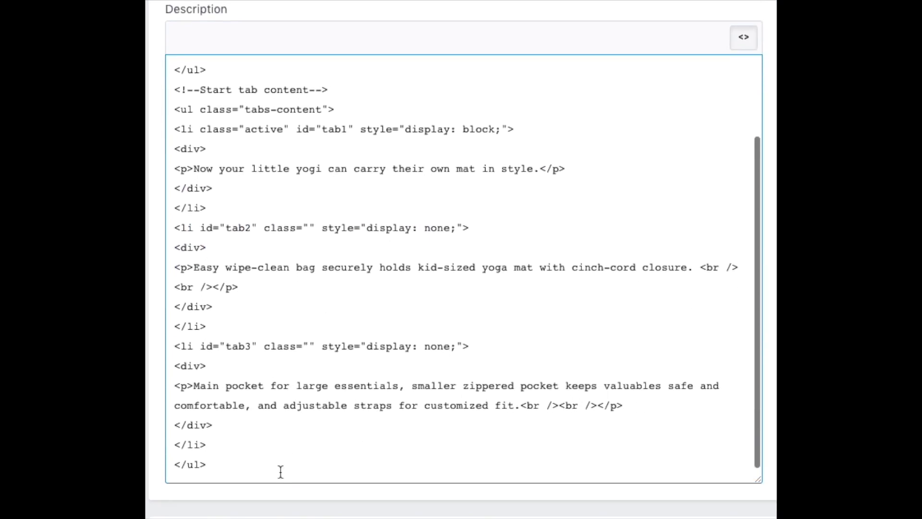
key("Return")
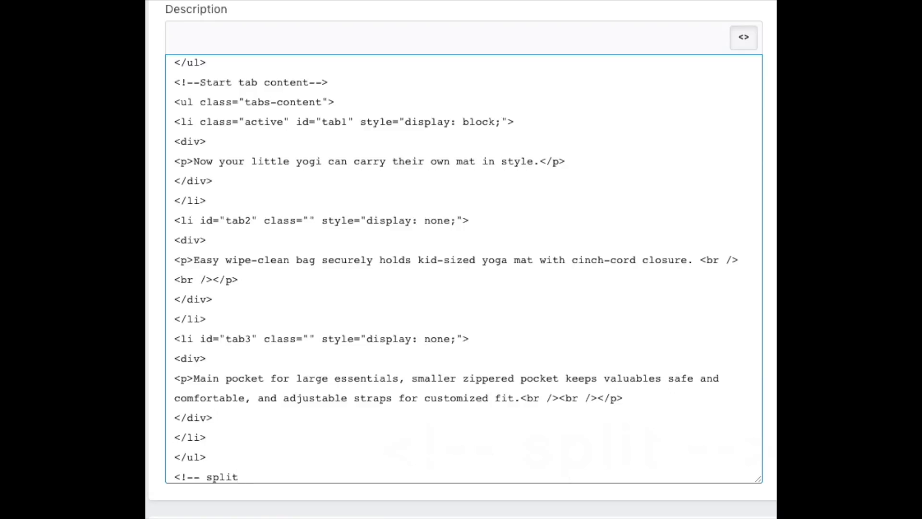
key("Return")
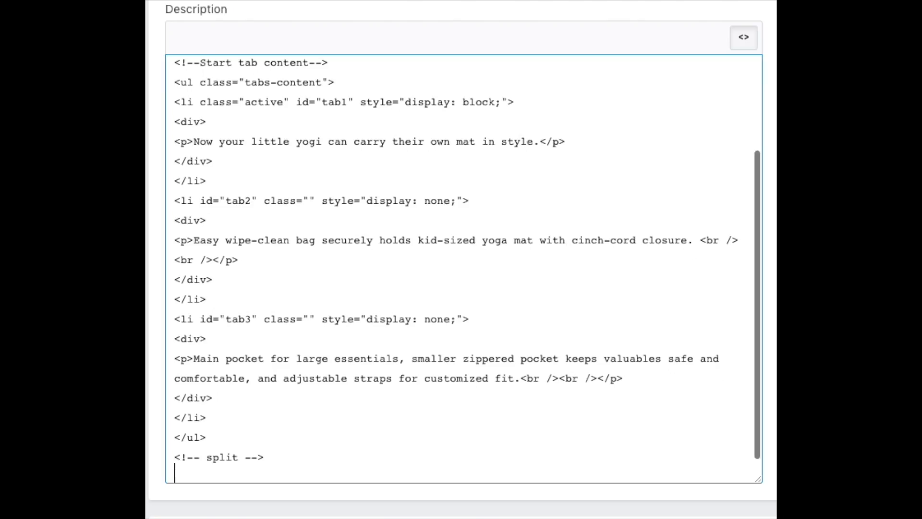
key("ctrl+v")
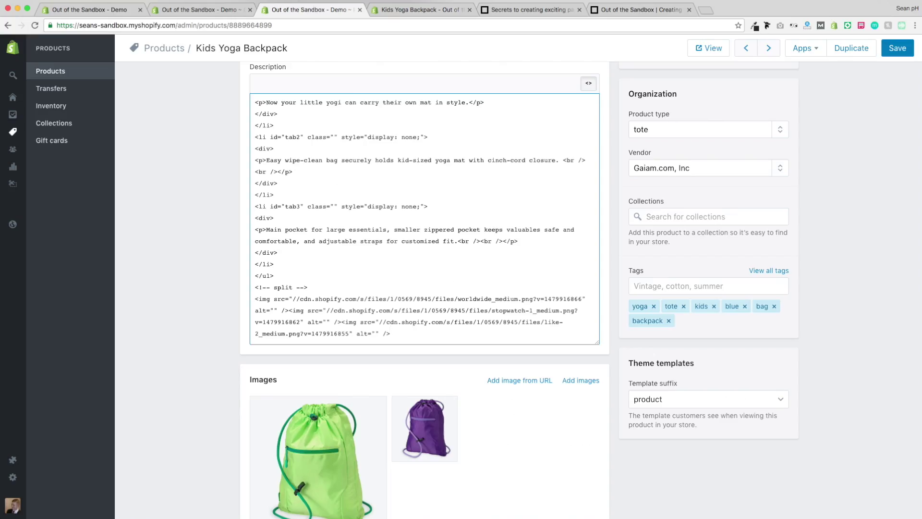
Step: Save the description and check the icons below the product on the storefront
left_click(908, 47)
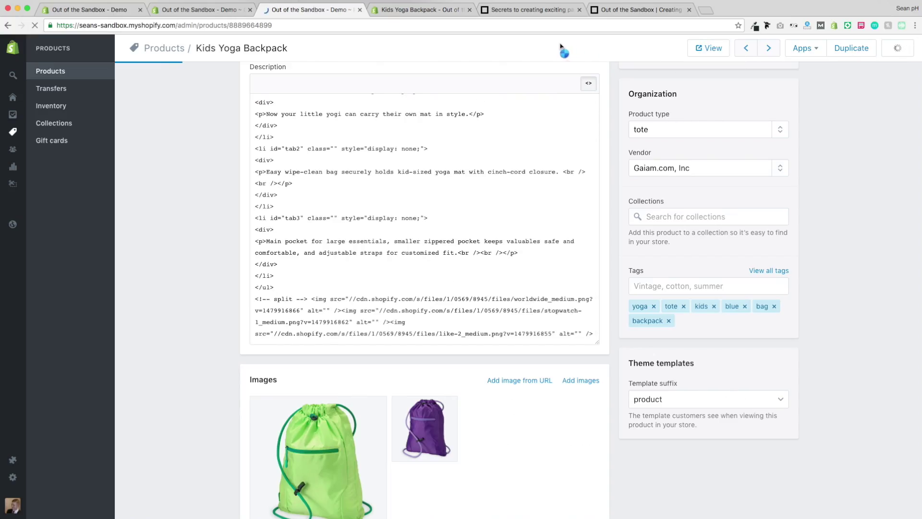
left_click(434, 13)
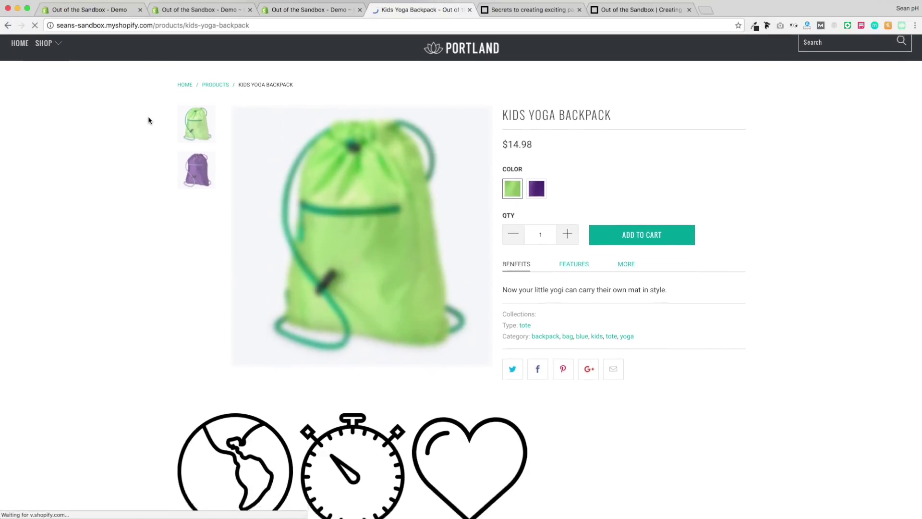
scroll(150, 120, "down", 3)
scroll(150, 120, "up", 3)
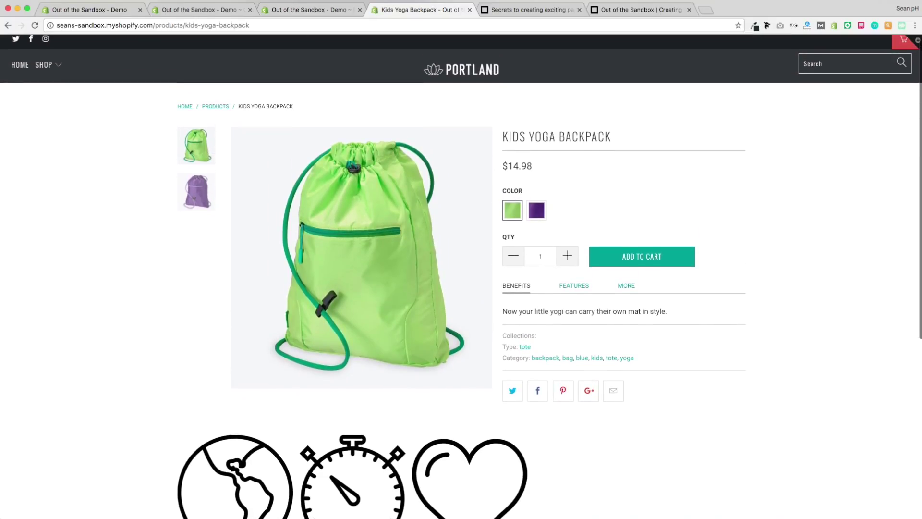
Step: Copy the three-column layout code example from the support article
left_click(645, 10)
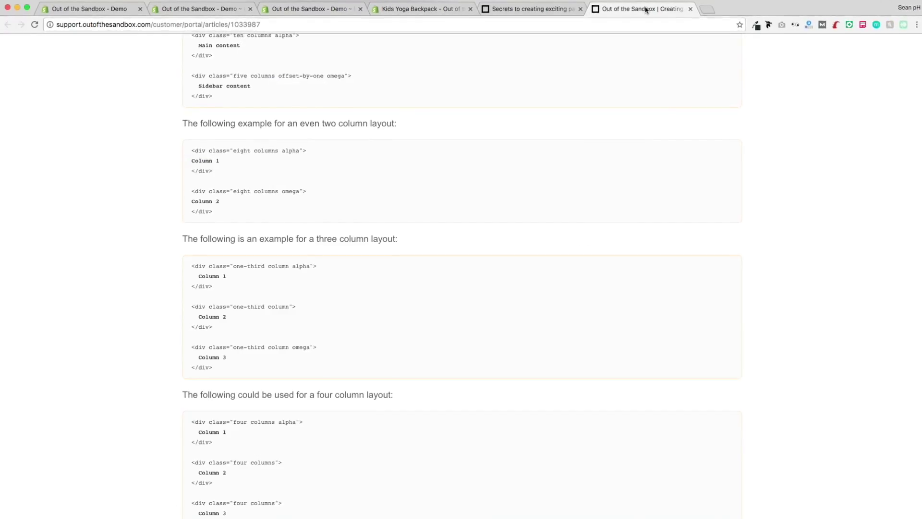
left_click_drag(215, 363, 195, 258)
key("ctrl+c")
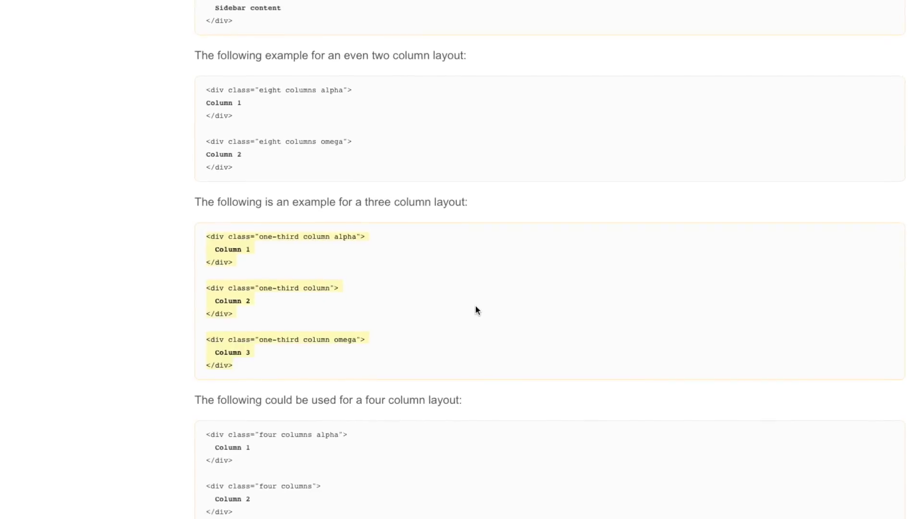
left_click(310, 10)
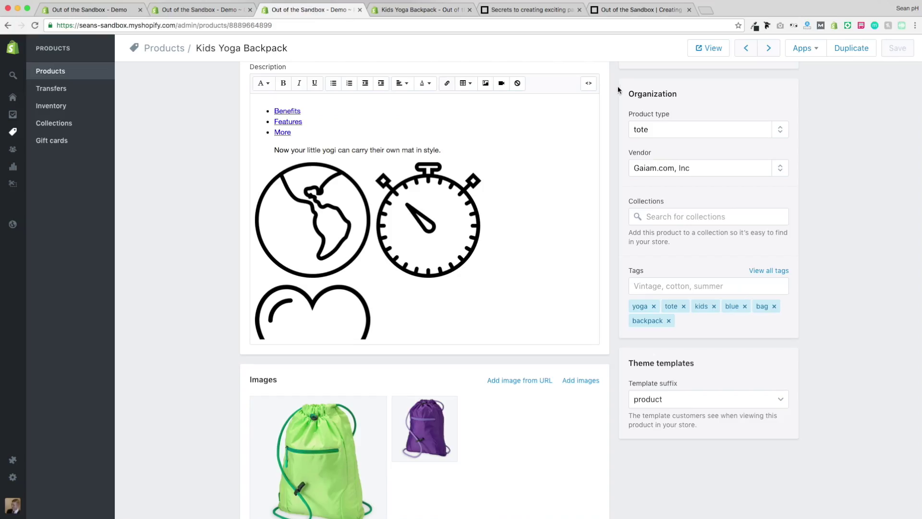
Step: Paste the three-column code below the split marker and move the globe image into Column 1
left_click(588, 83)
scroll(286, 213, "down", 10)
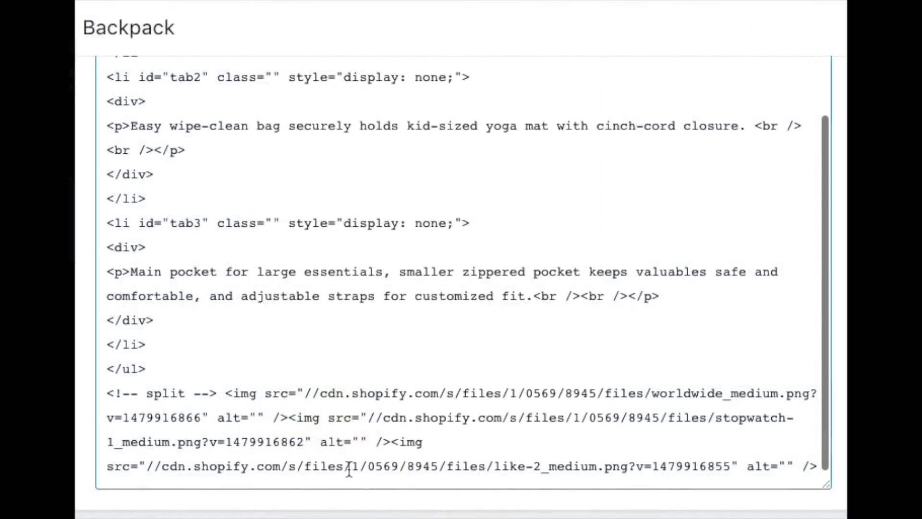
key("Return")
key("ctrl+v")
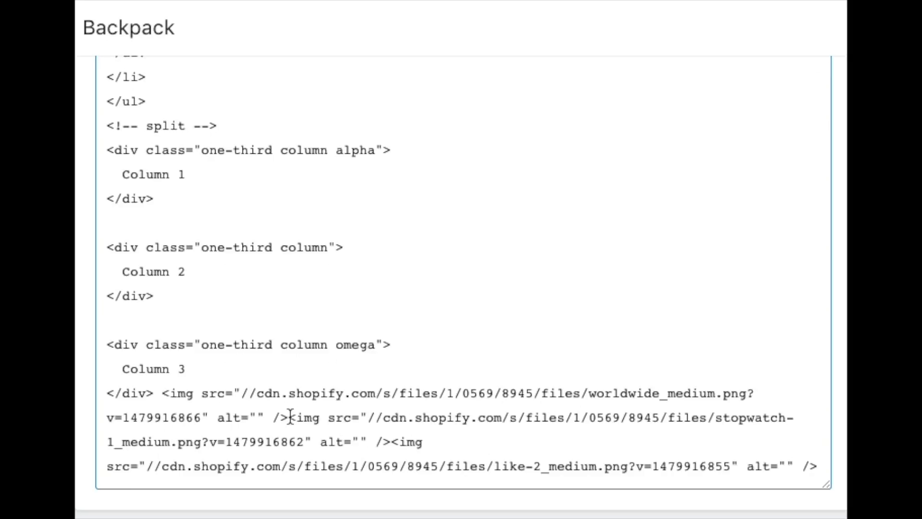
left_click_drag(290, 416, 174, 391)
key("ctrl+x")
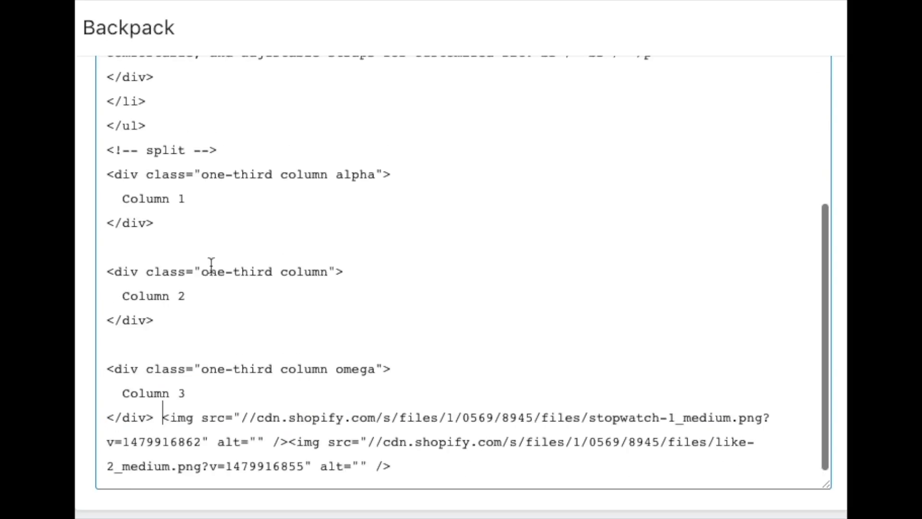
left_click_drag(187, 201, 131, 192)
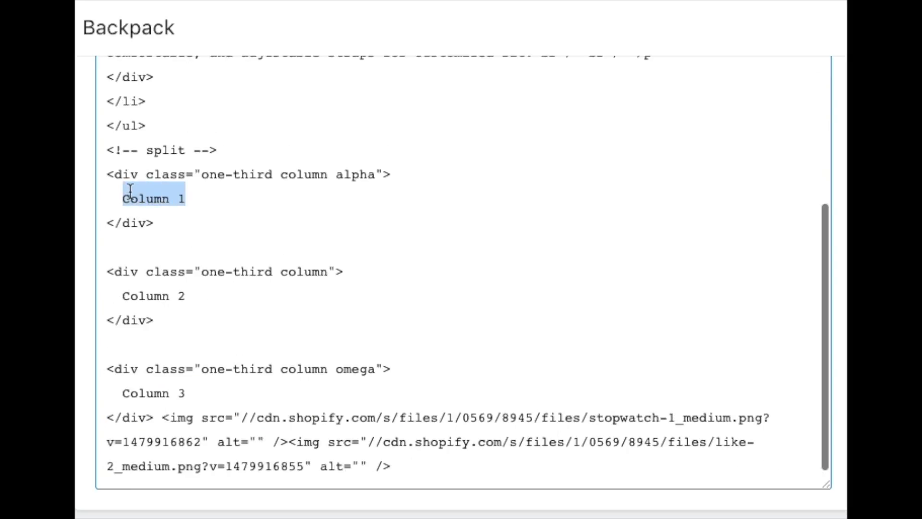
key("ctrl+v")
Step: Move the stopwatch and heart image tags into the Column 2 and Column 3 placeholders
scroll(290, 303, "down", 3)
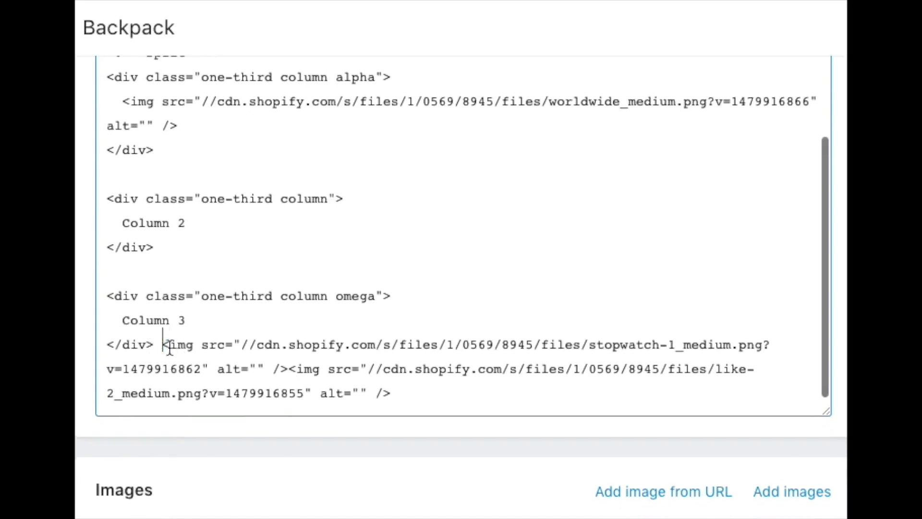
left_click_drag(169, 346, 289, 367)
key("ctrl+x")
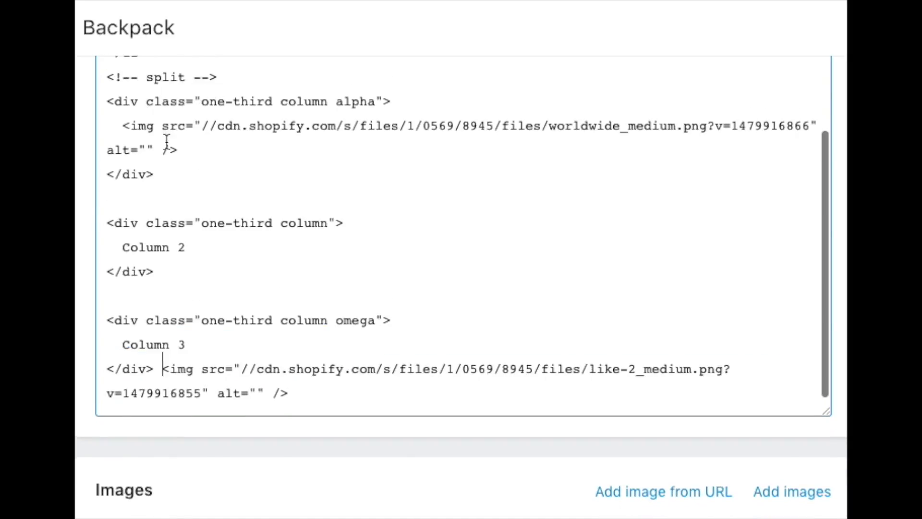
left_click_drag(195, 248, 123, 248)
key("ctrl+v")
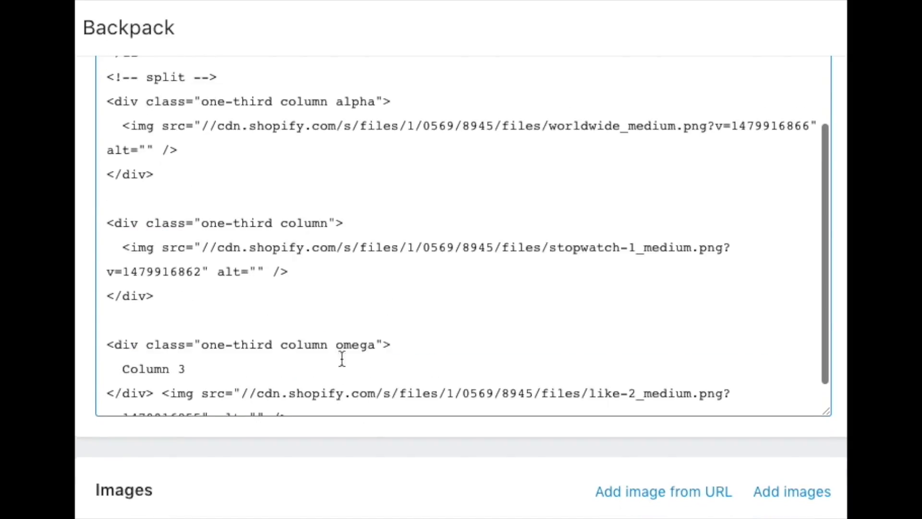
scroll(340, 360, "down", 1)
left_click_drag(162, 356, 277, 372)
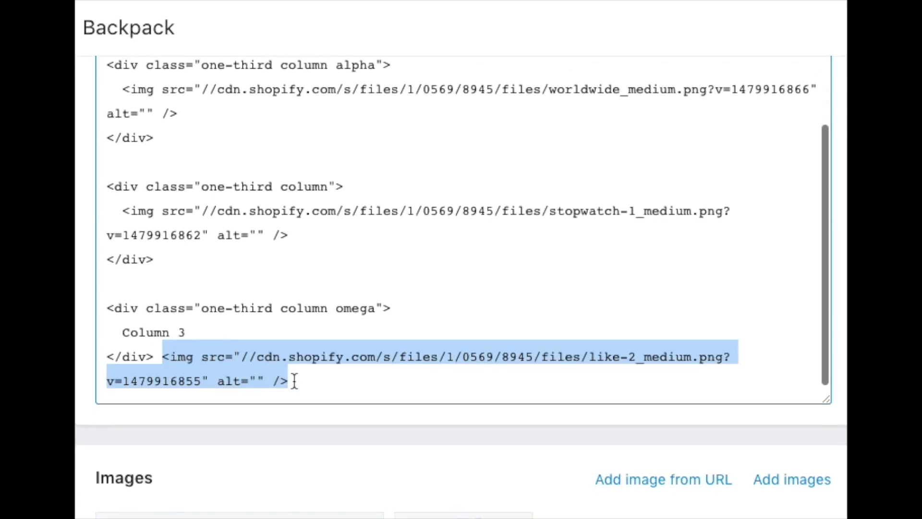
key("ctrl+x")
left_click_drag(174, 363, 107, 362)
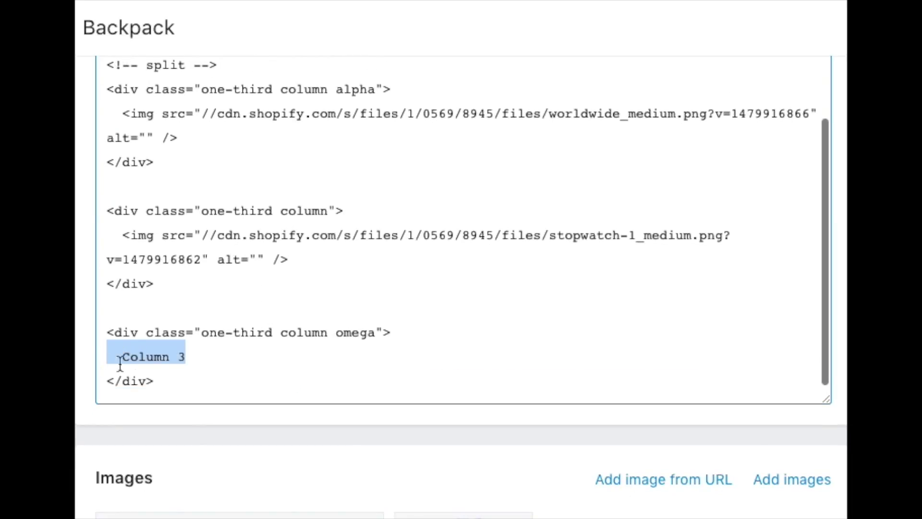
key("ctrl+v")
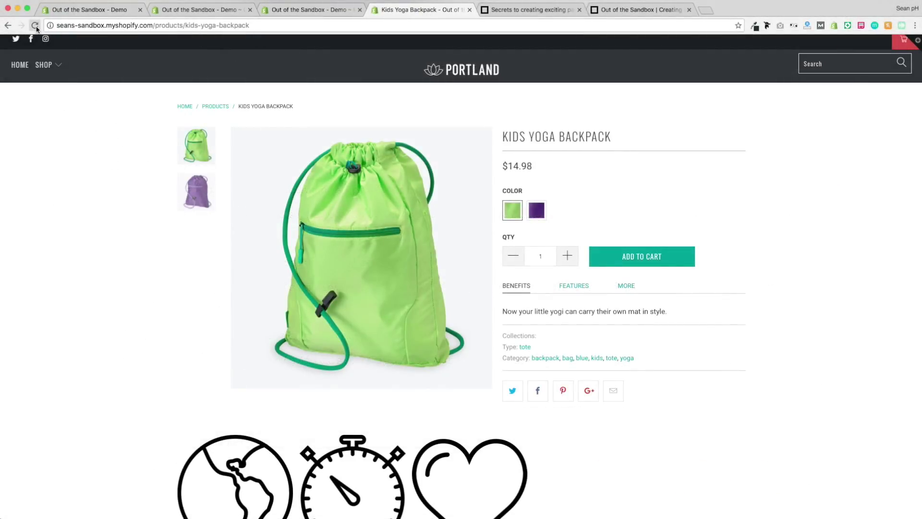
Step: Reload the live backpack page and check the globe, stopwatch and heart icons side by side
left_click(35, 25)
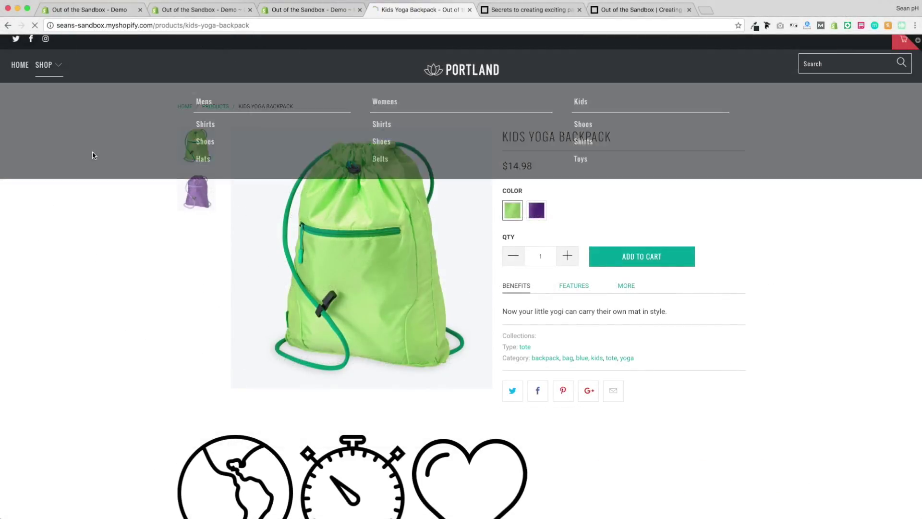
scroll(114, 213, "down", 4)
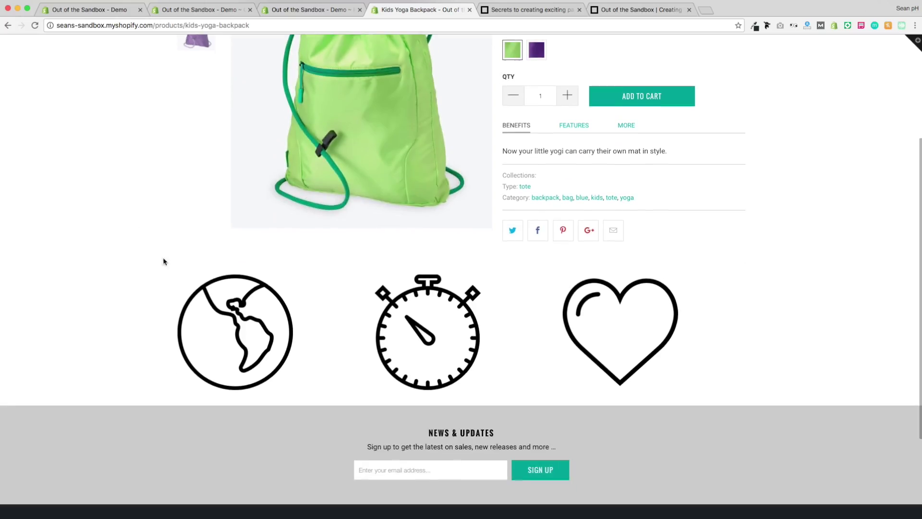
scroll(125, 251, "up", 3)
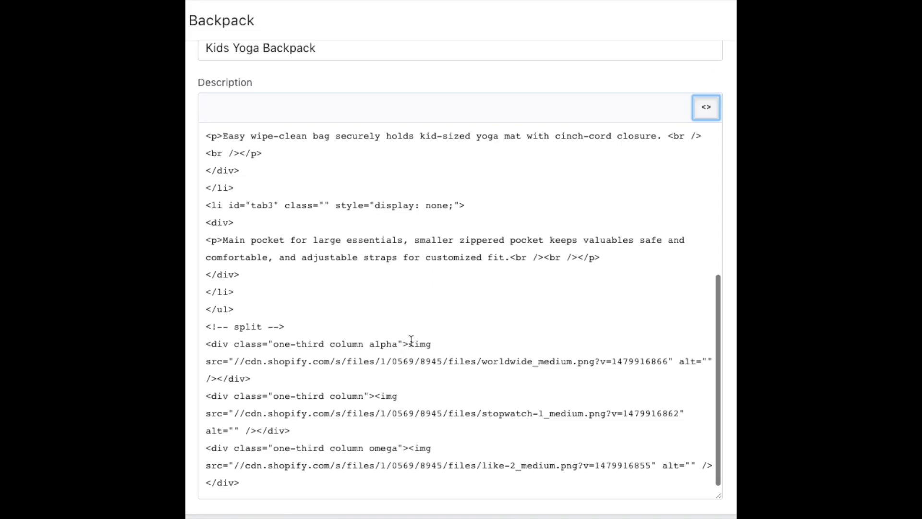
left_click(411, 339)
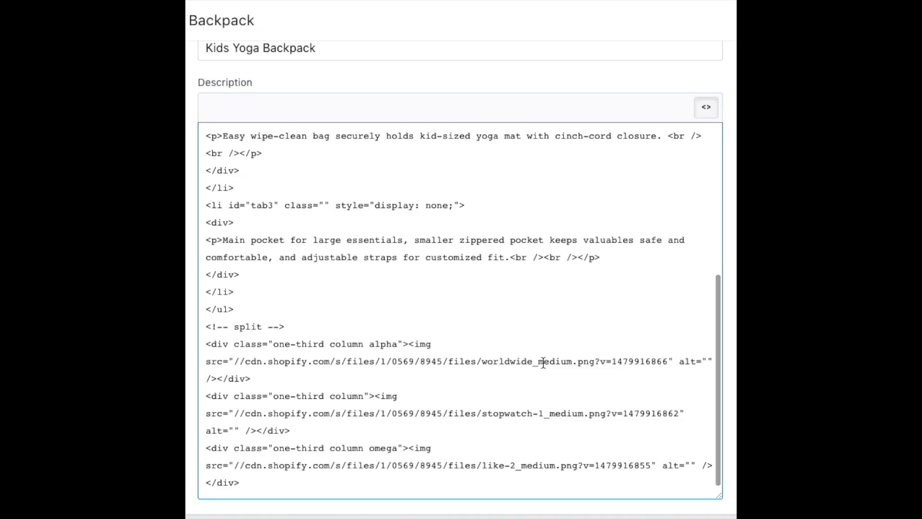
Step: Add <h2>Sample Heading</h2> to all three columns and begin adding the center class
type("</h2><")
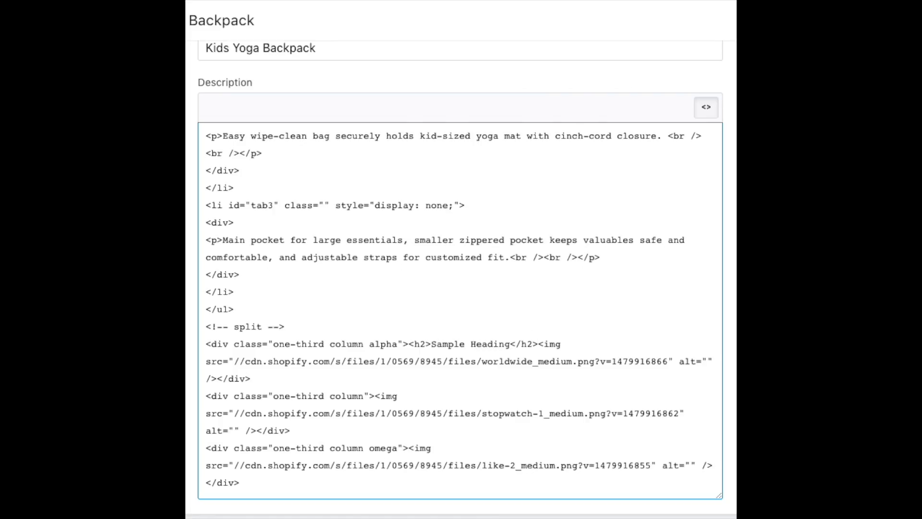
left_click_drag(505, 341, 410, 343)
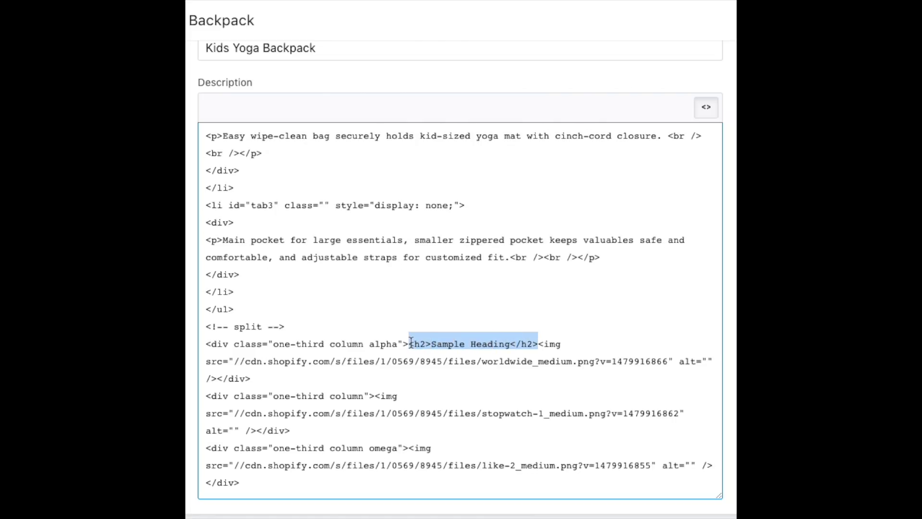
left_click(375, 396)
key("ctrl+v")
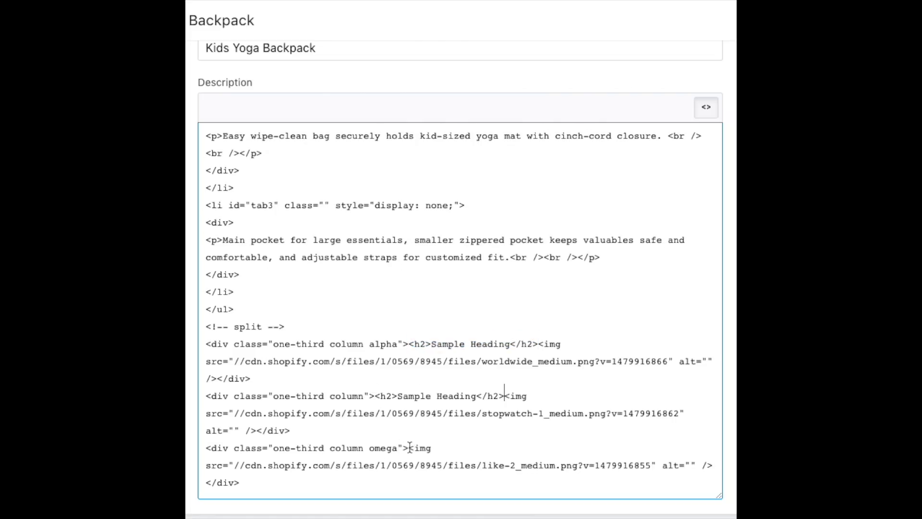
key("ctrl+v")
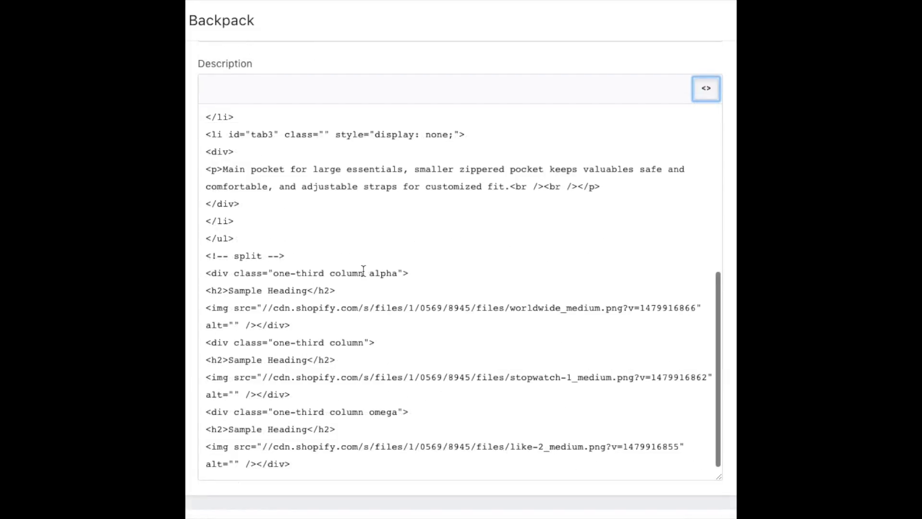
left_click(364, 273)
type("cent")
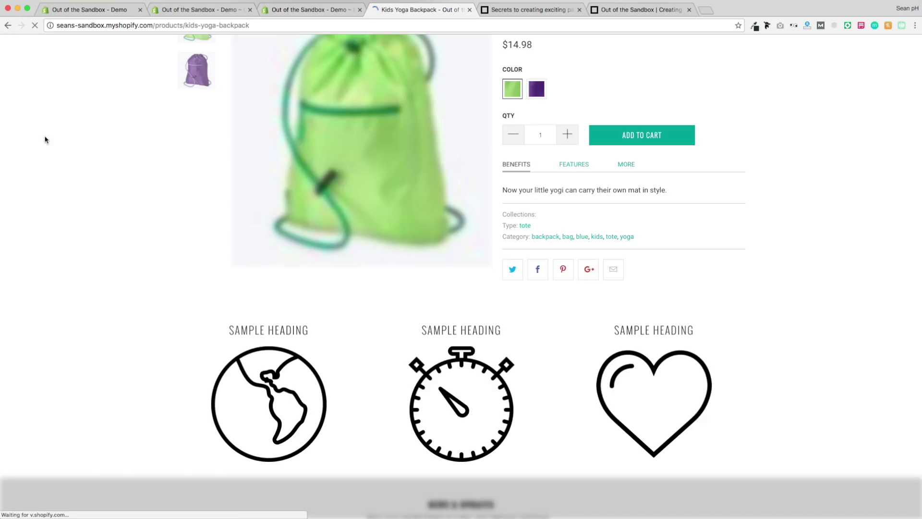
Step: Add a <p> Lorem ipsum paragraph right after the globe icon image
scroll(45, 140, "down", 2)
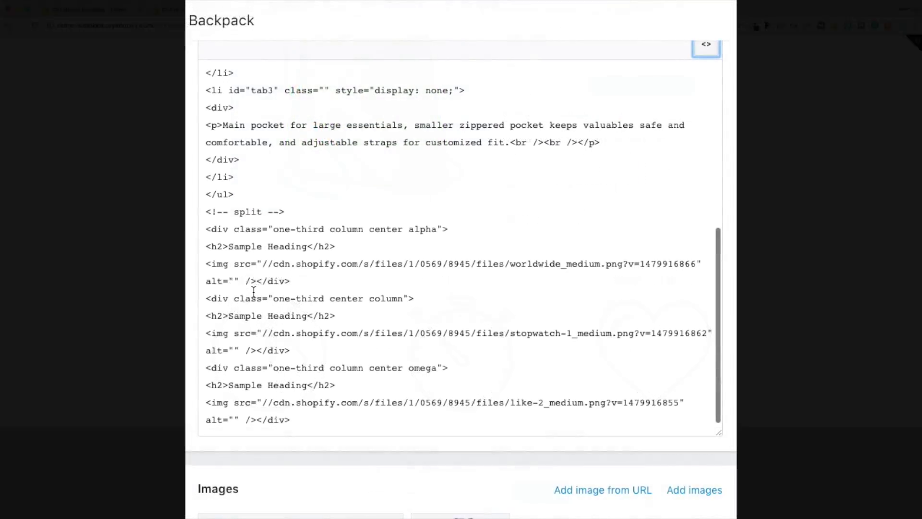
left_click(257, 282)
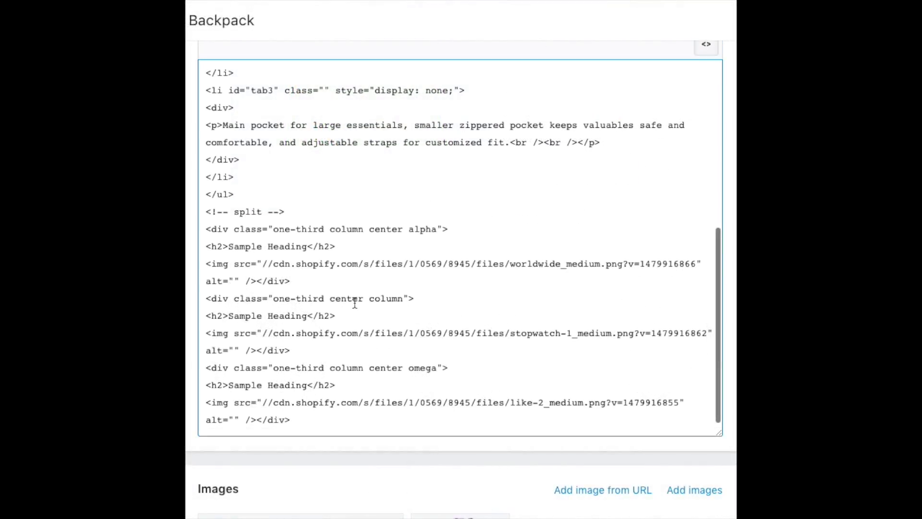
type("<")
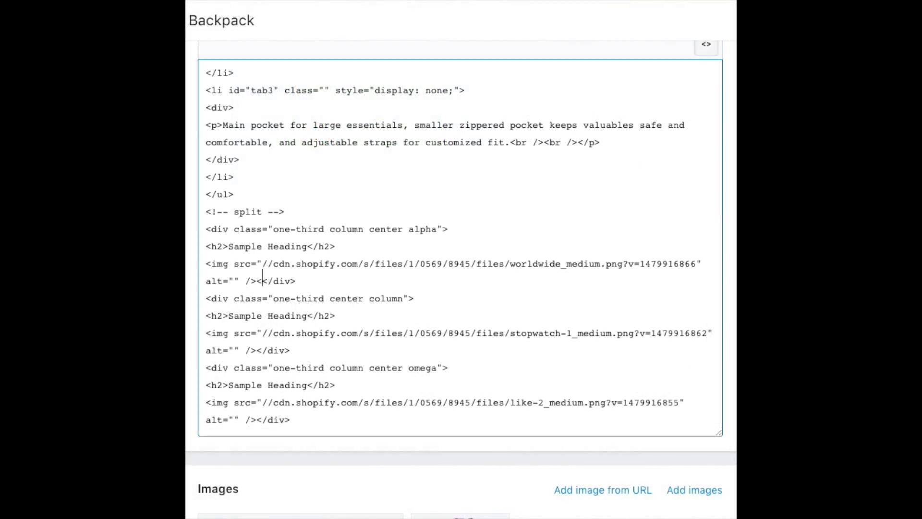
type("p>")
key("ctrl+v")
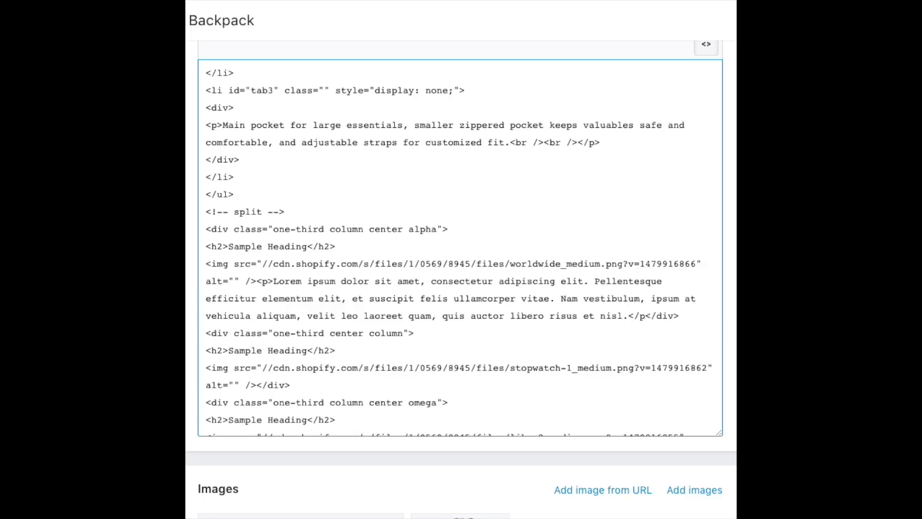
Step: Copy that Lorem ipsum paragraph in below the stopwatch and heart icon images
left_click_drag(654, 313, 254, 286)
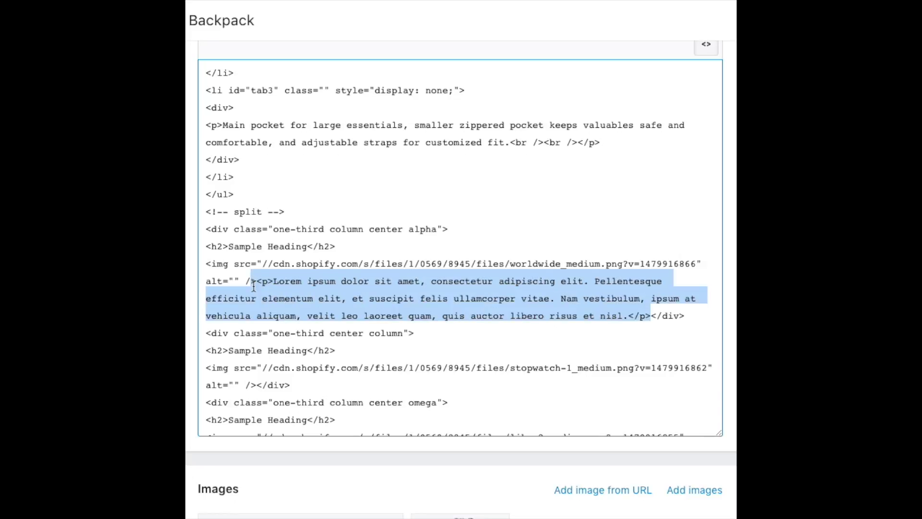
key("ctrl+c")
scroll(264, 286, "down", 2)
left_click(262, 337)
key("ctrl+v")
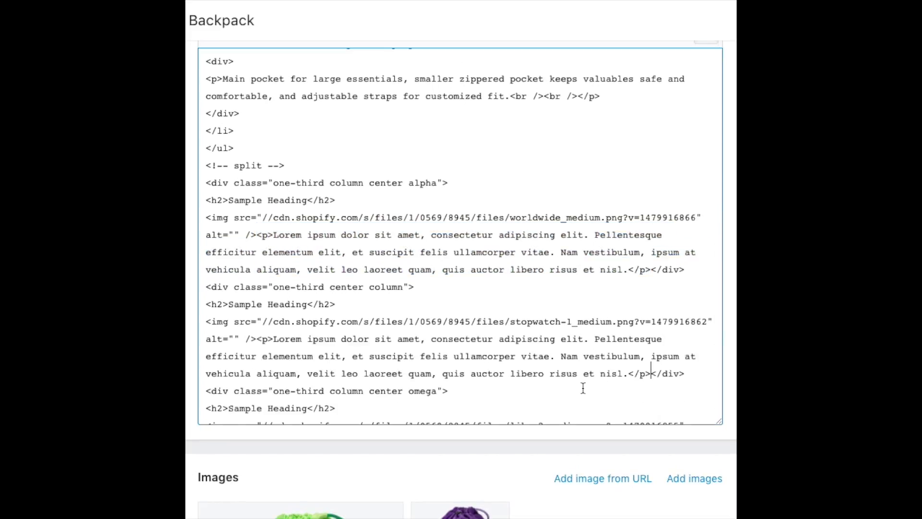
scroll(583, 385, "down", 2)
key("ctrl+v")
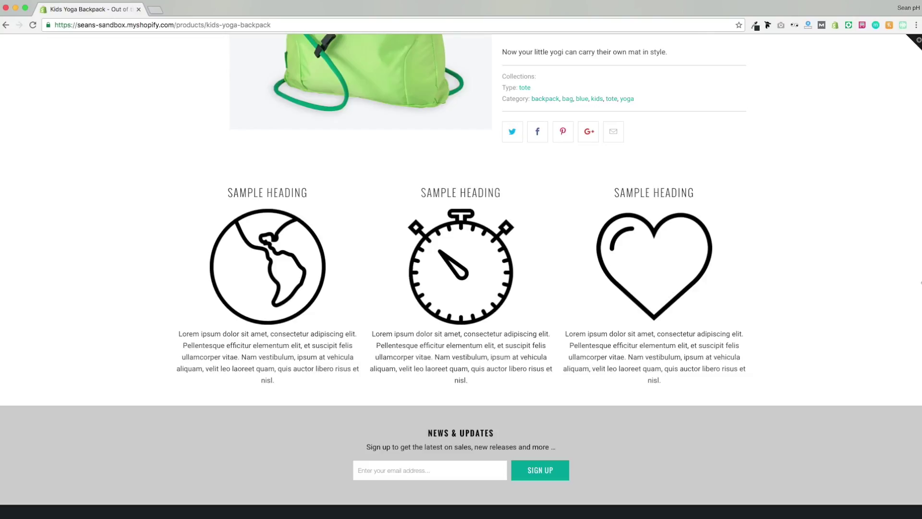
Step: Narrow the browser to phone width and scroll through the stacked icon columns with their Lorem ipsum text
left_click_drag(921, 283, 346, 282)
scroll(222, 249, "down", 12)
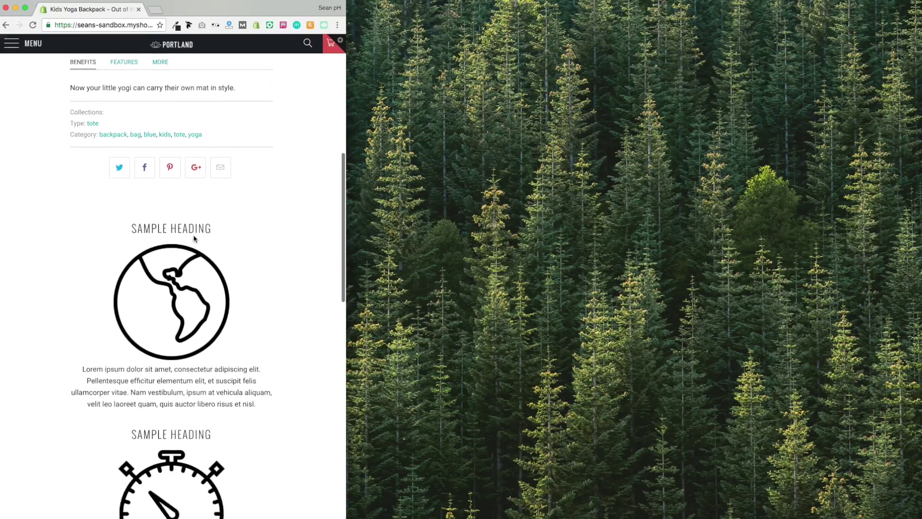
scroll(195, 239, "up", 3)
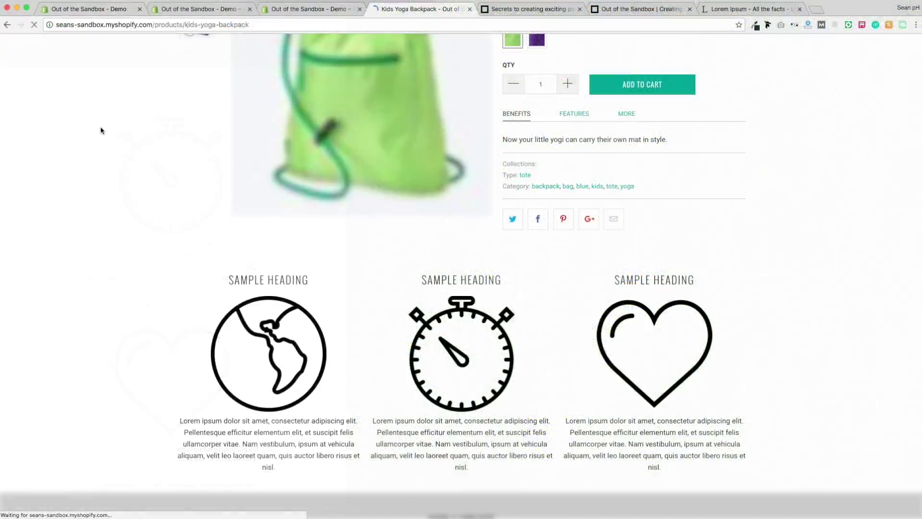
scroll(98, 126, "down", 3)
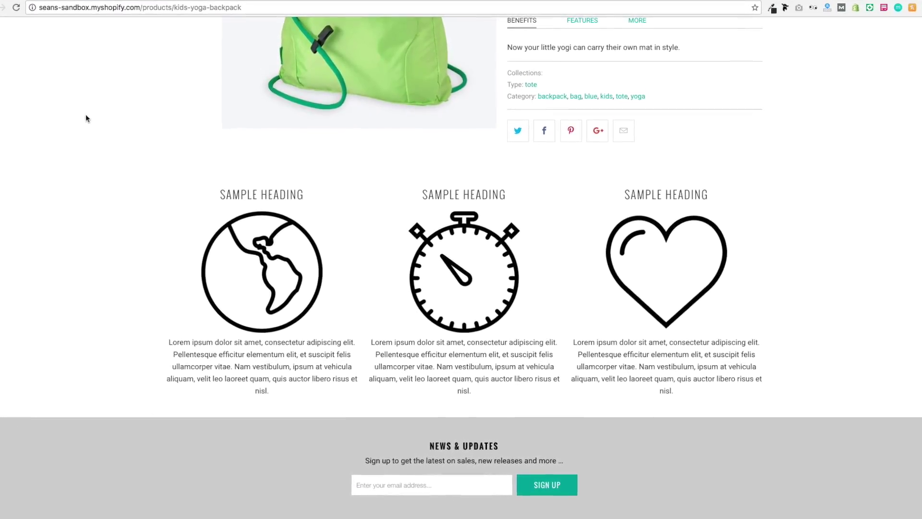